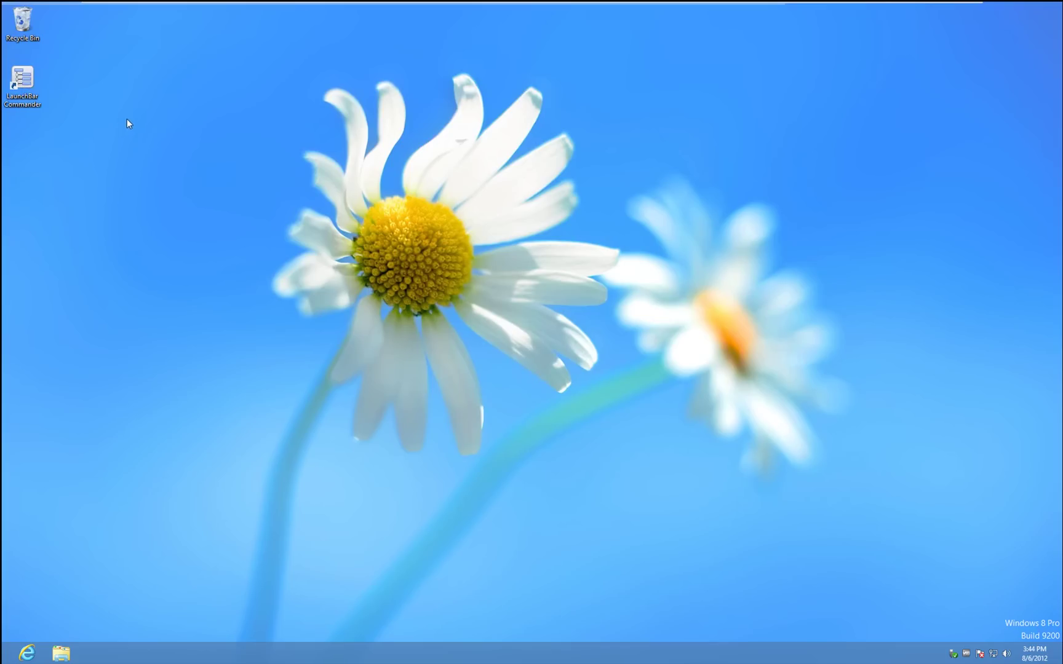
Reveal the auto-hidden LaunchBar dock at the top screen edge, showing Control Panel, Programs, Power Options and Computer.
mouse_move(155, 3)
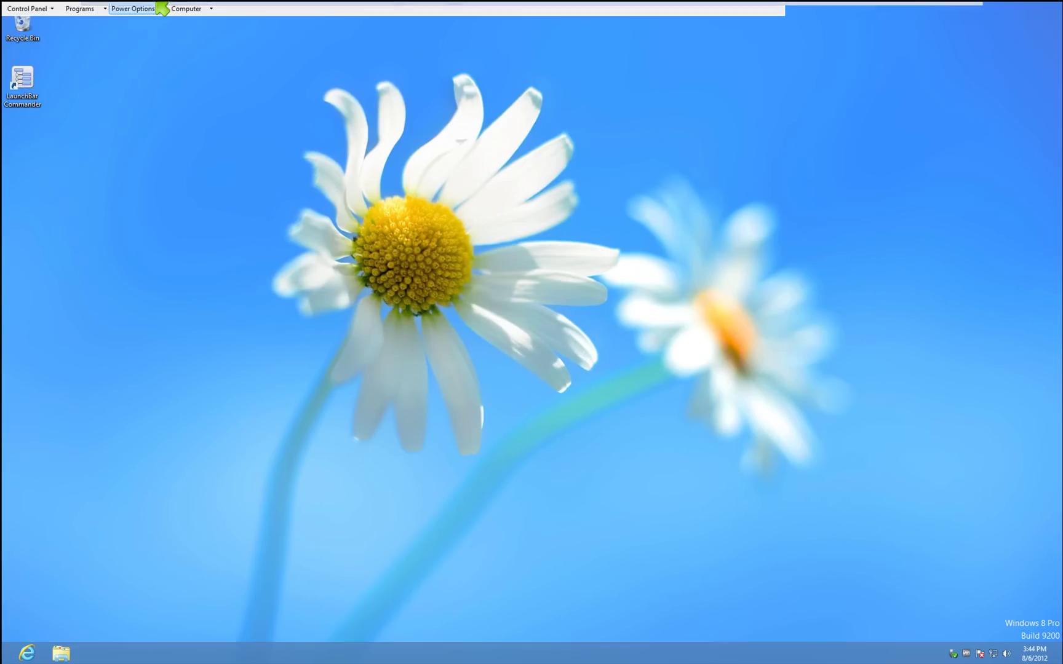
Open the dock configuration window and look over the Programs and Power Options nodes and Add Node choices.
right_click(236, 11)
click(280, 84)
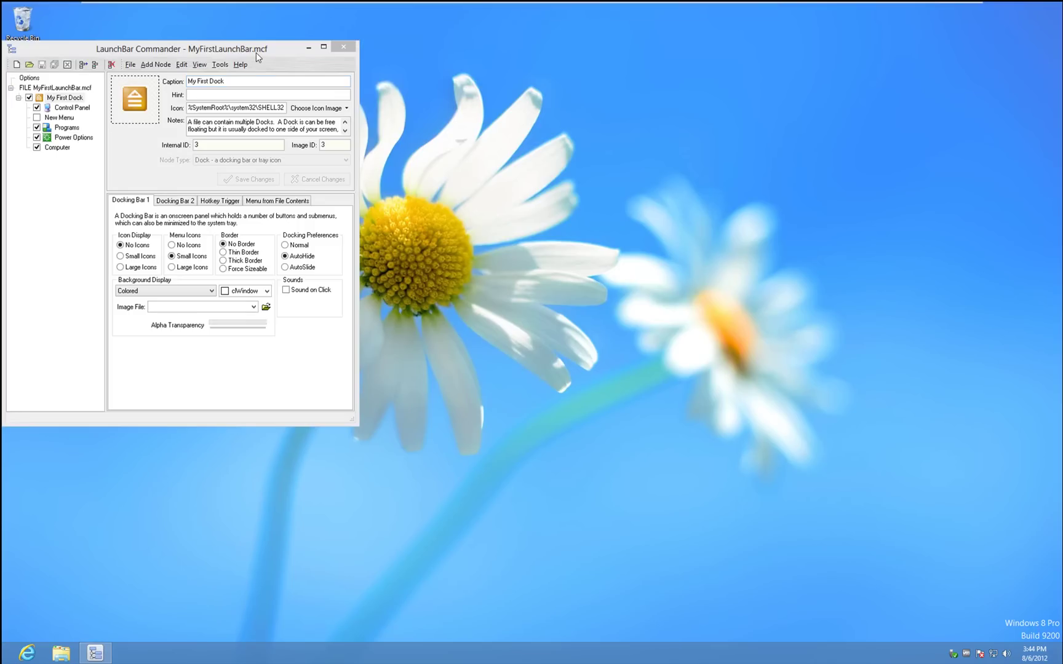
drag(256, 53, 675, 105)
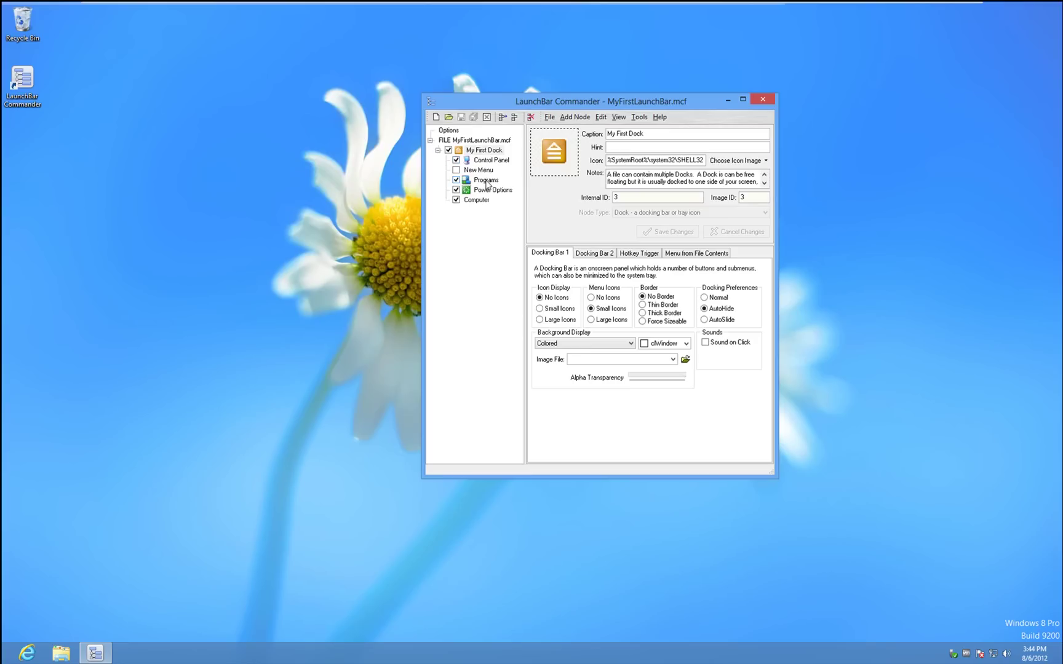
click(486, 180)
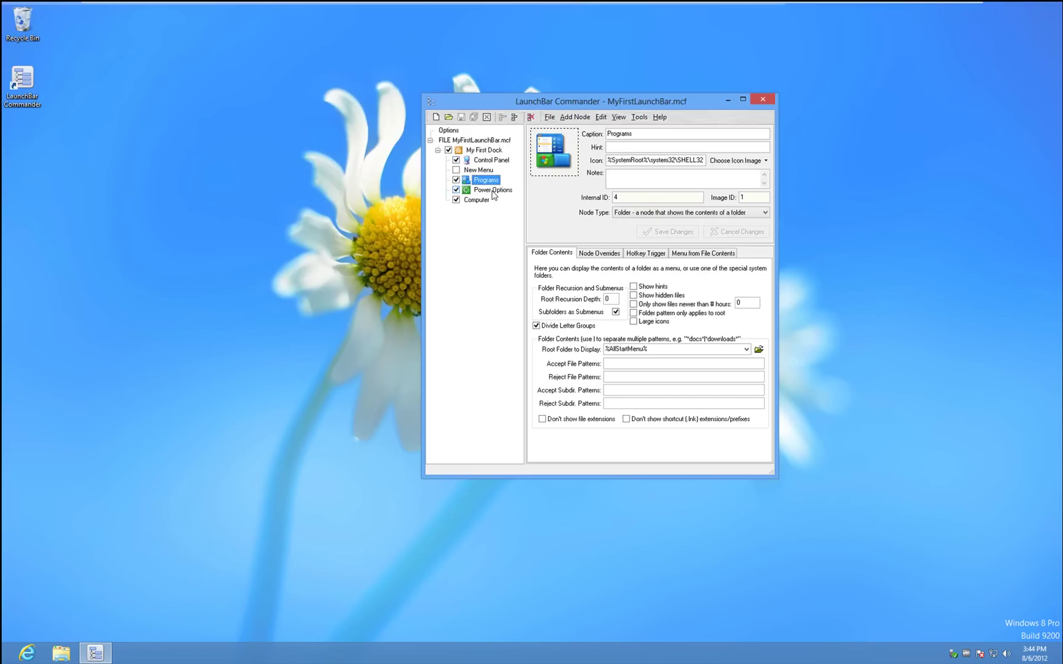
click(491, 191)
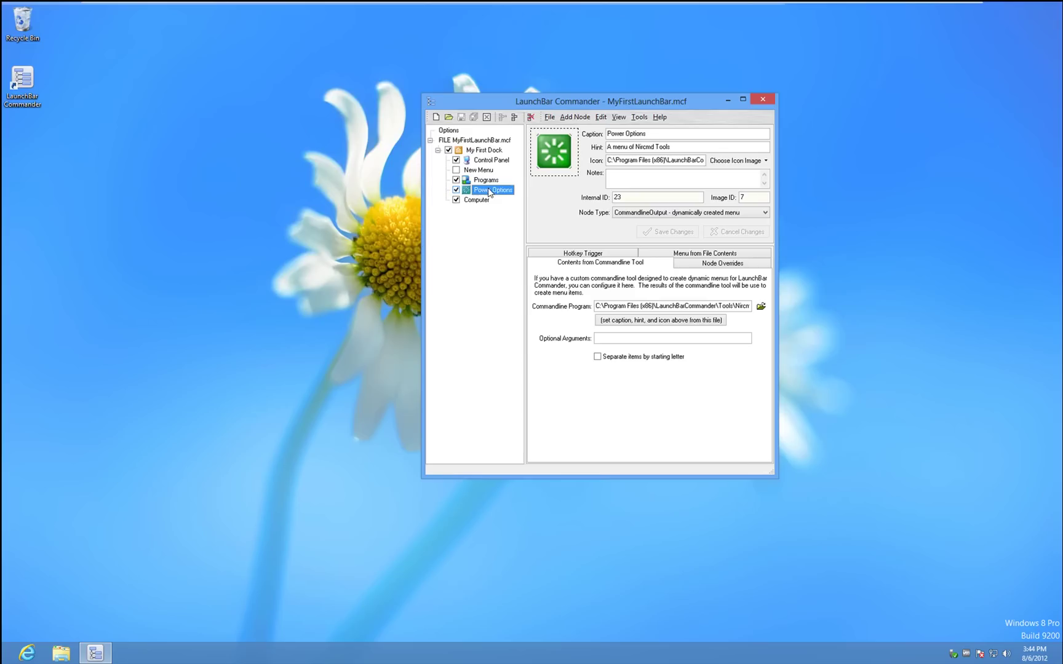
click(575, 118)
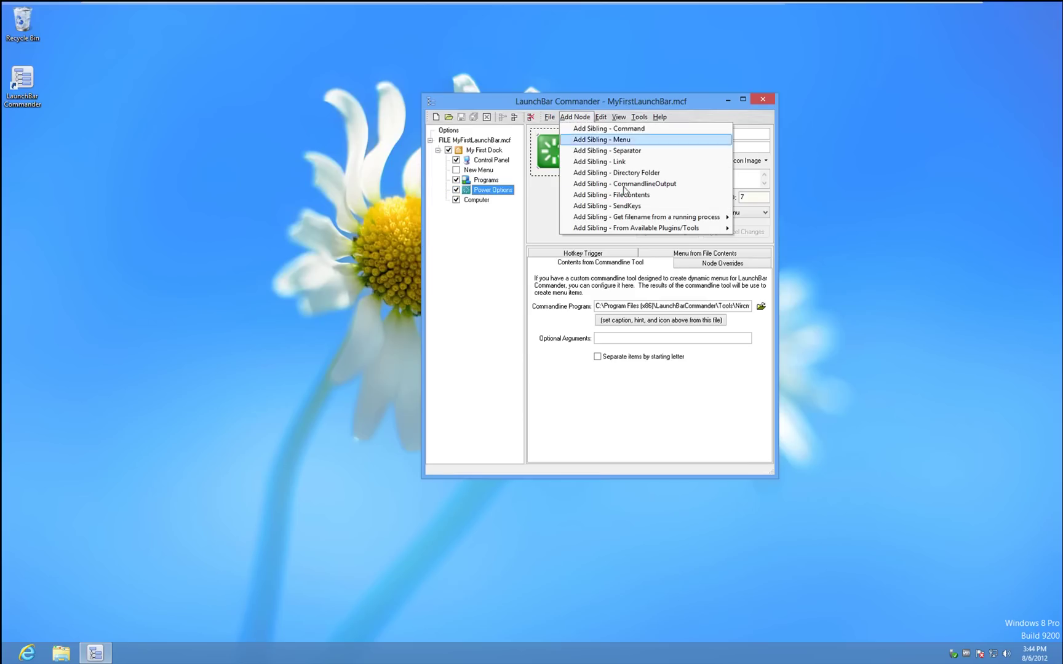
mouse_move(625, 231)
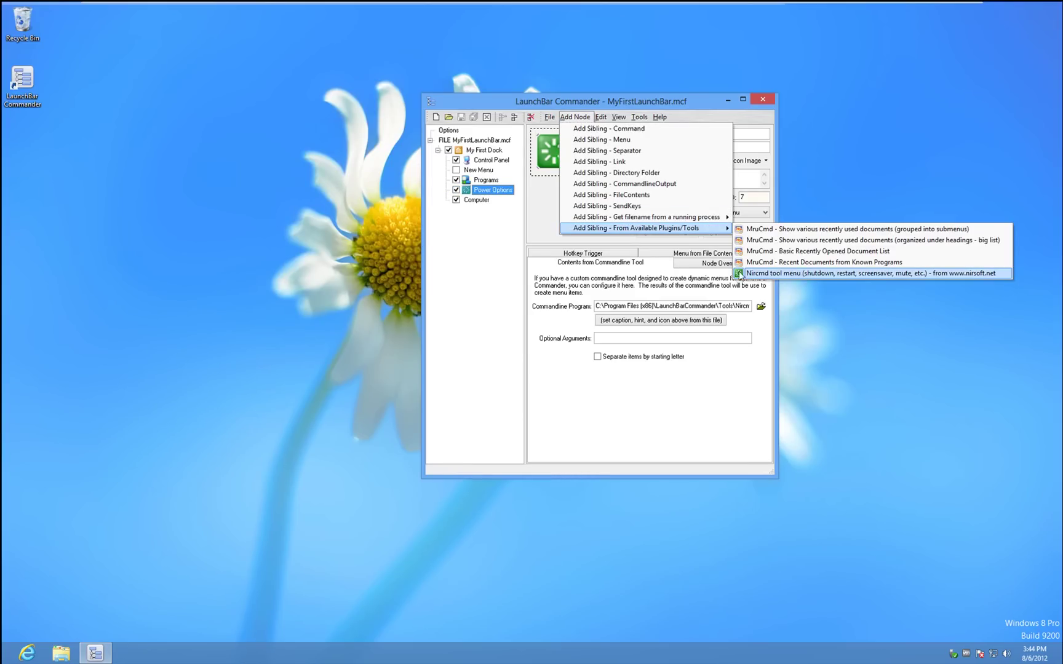
click(483, 234)
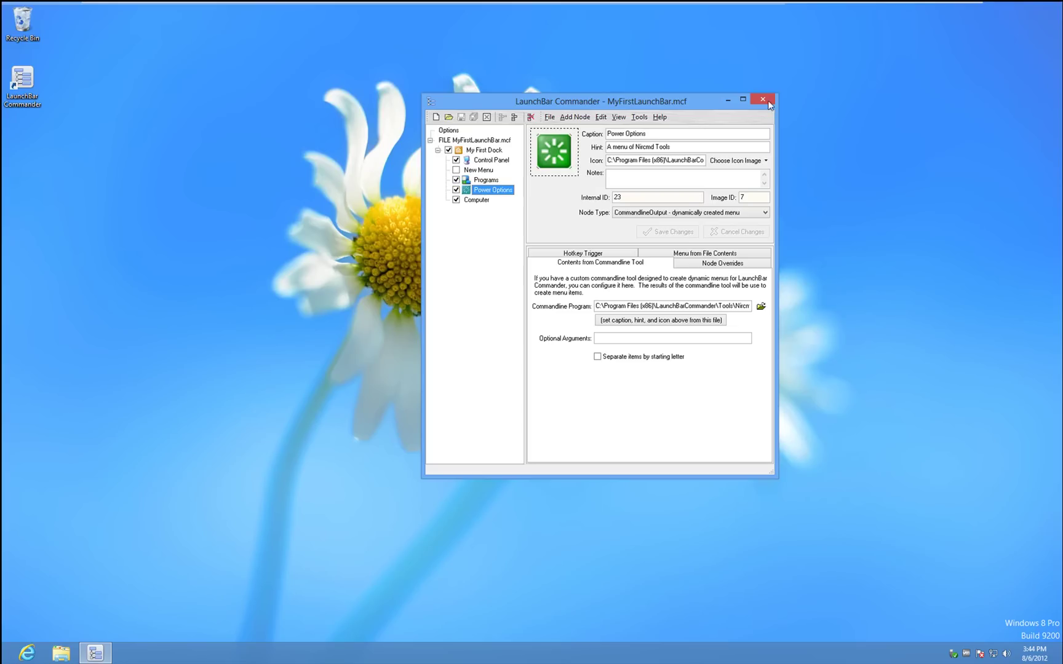
Set My First Dock's docking preference to Normal instead of AutoHide, save, and close the window.
click(479, 152)
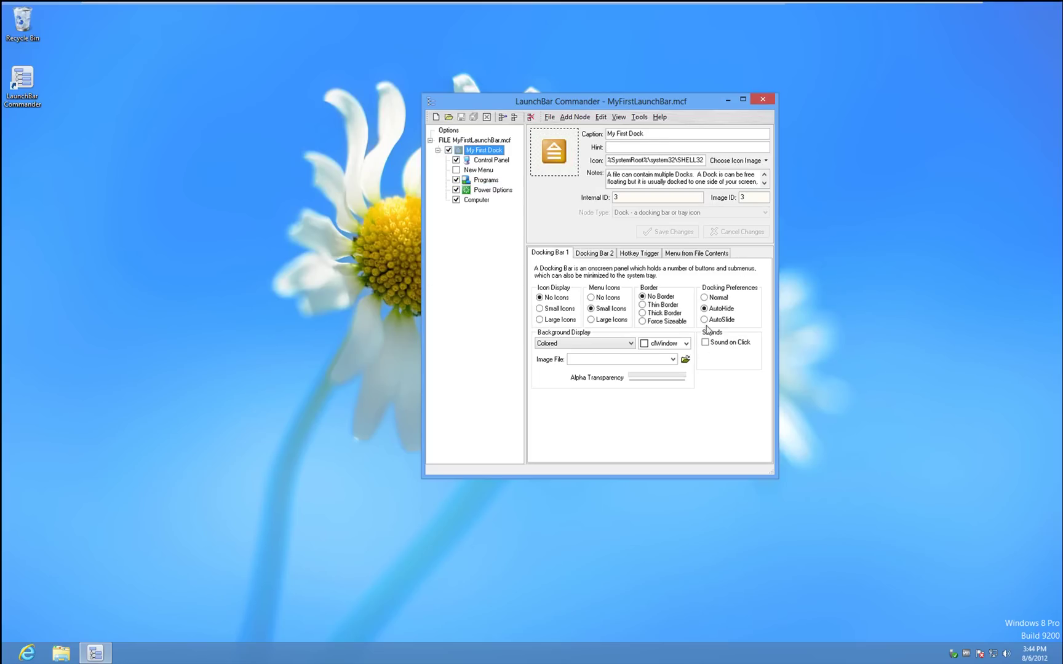
click(705, 297)
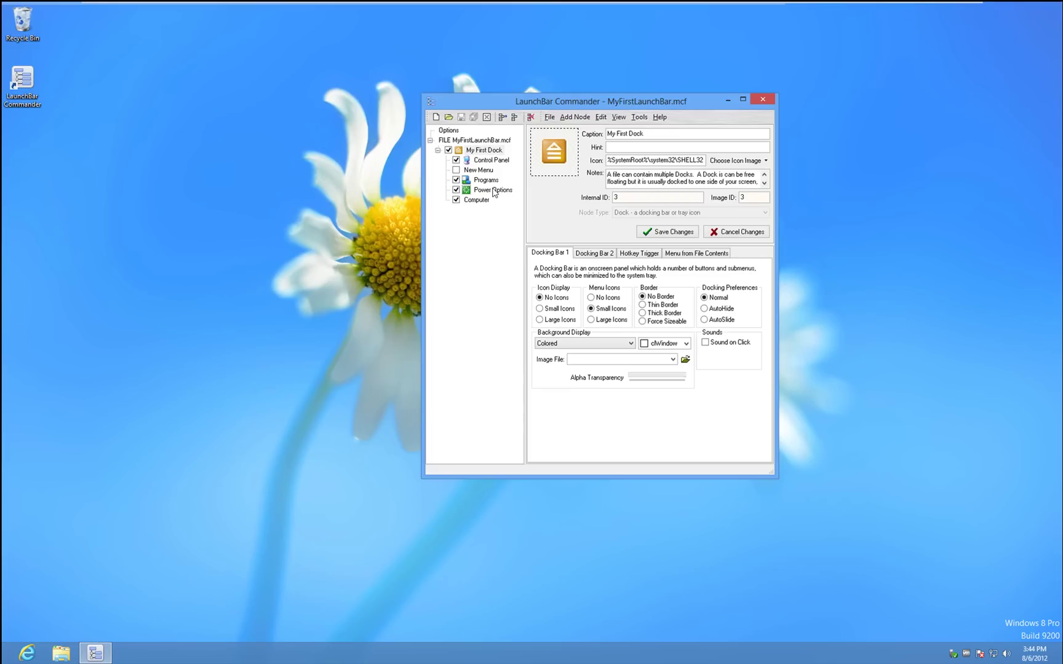
click(461, 117)
click(763, 100)
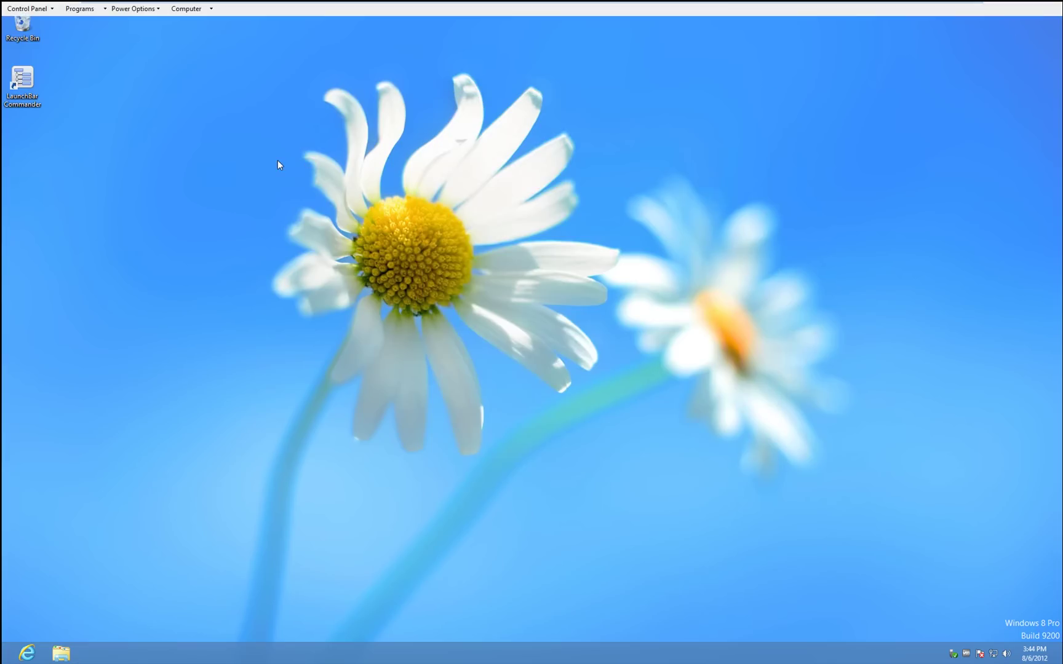
click(49, 12)
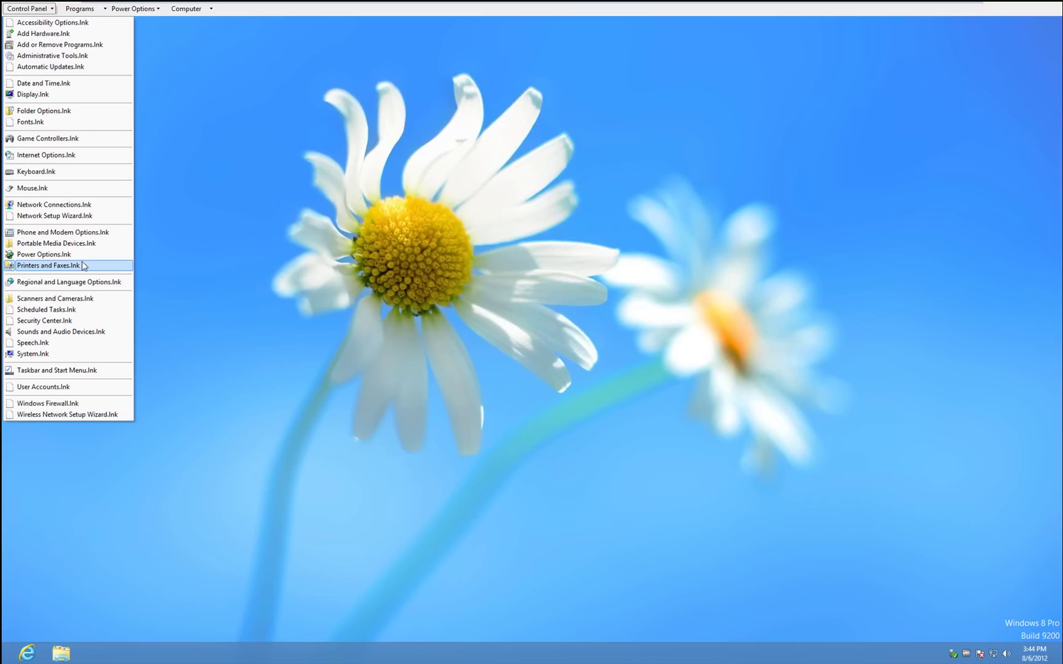
click(71, 94)
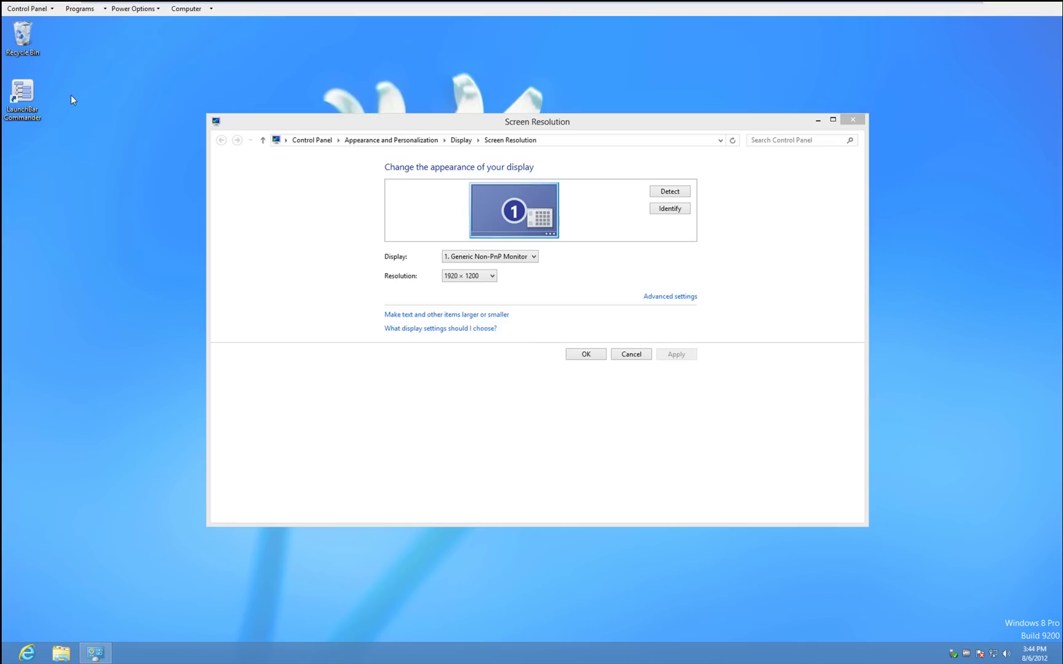
click(854, 120)
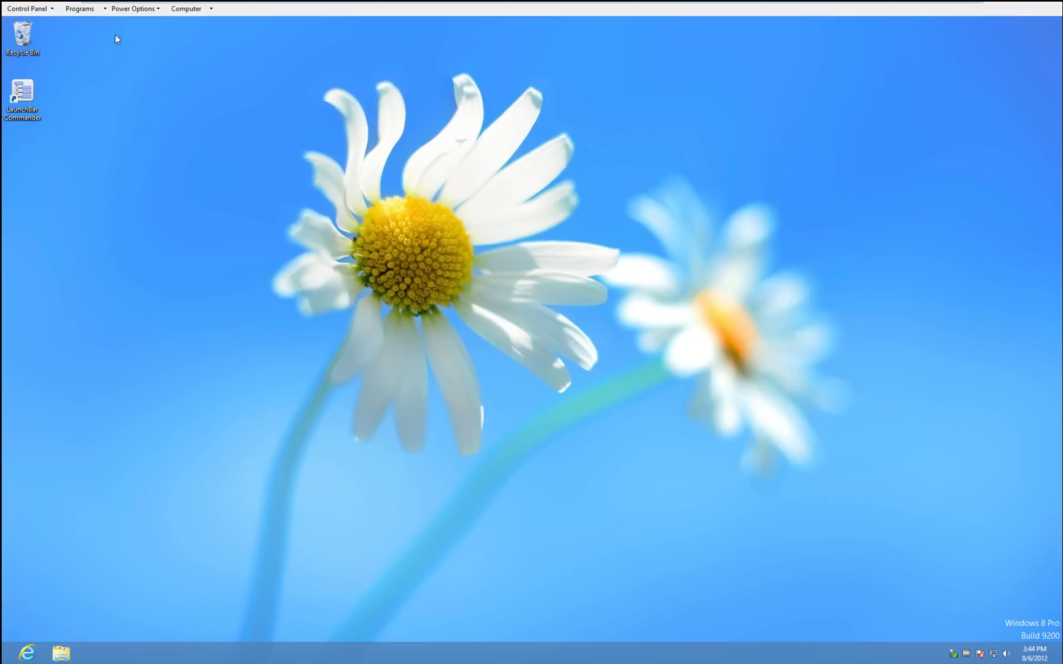
click(80, 9)
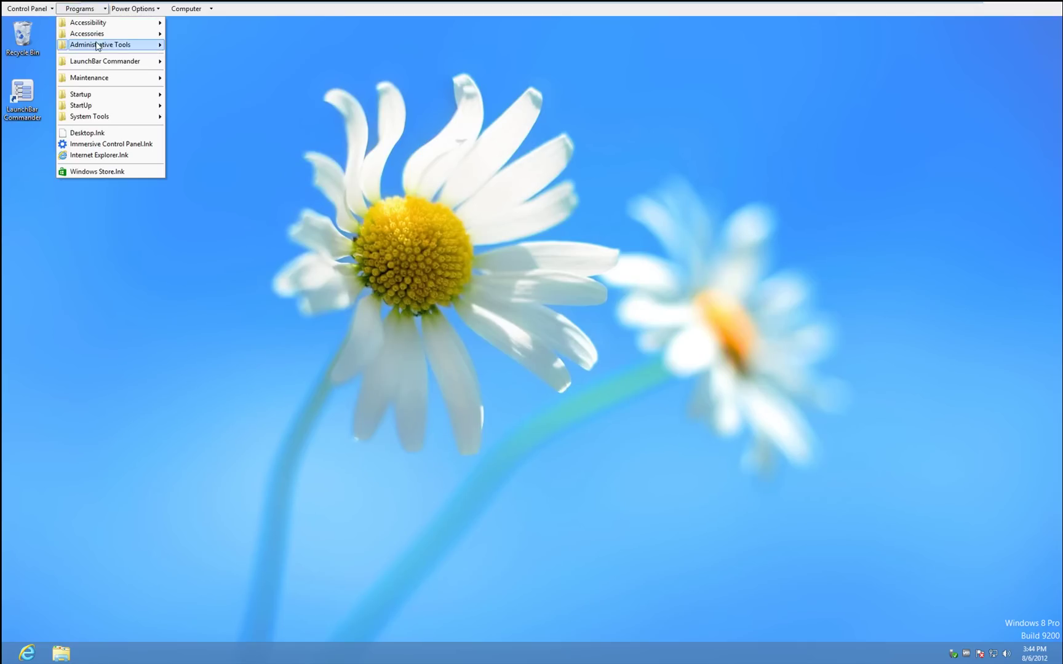
mouse_move(99, 34)
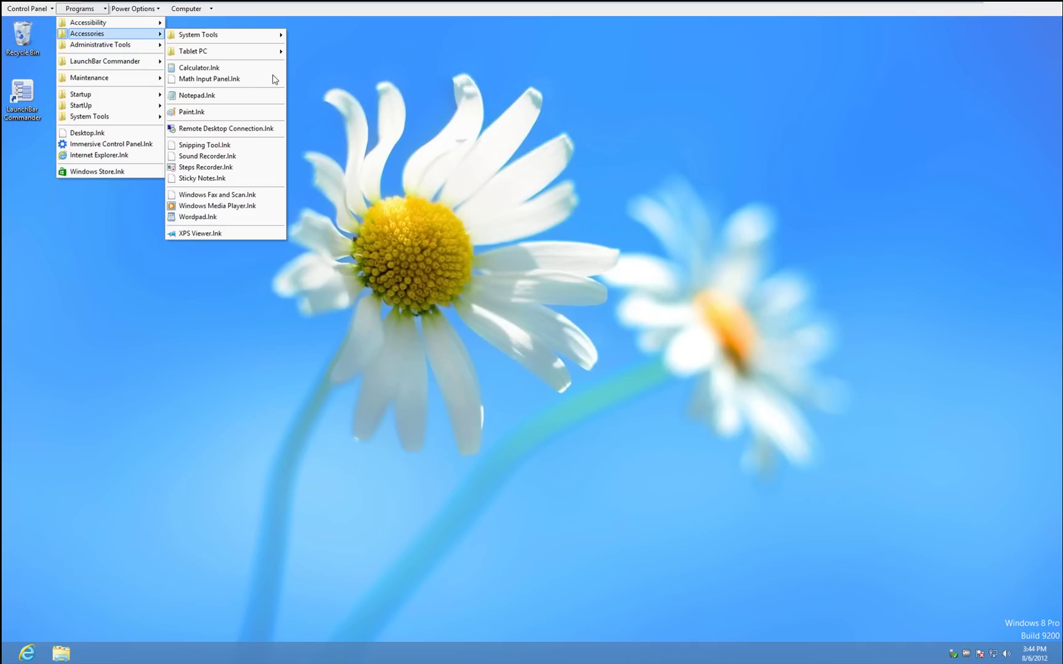
mouse_move(140, 47)
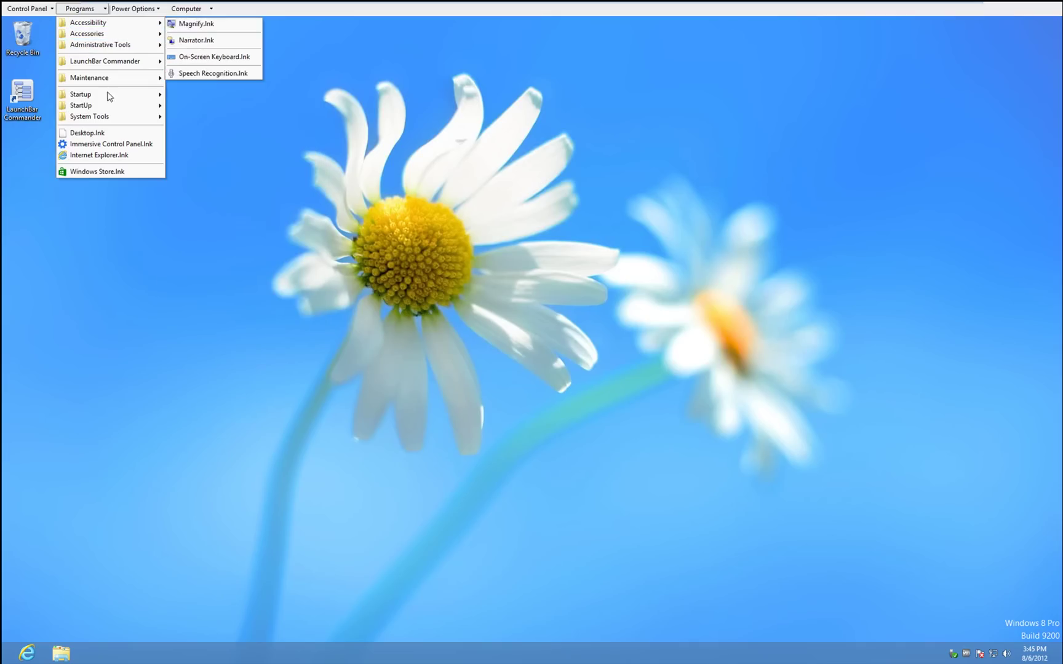
mouse_move(107, 118)
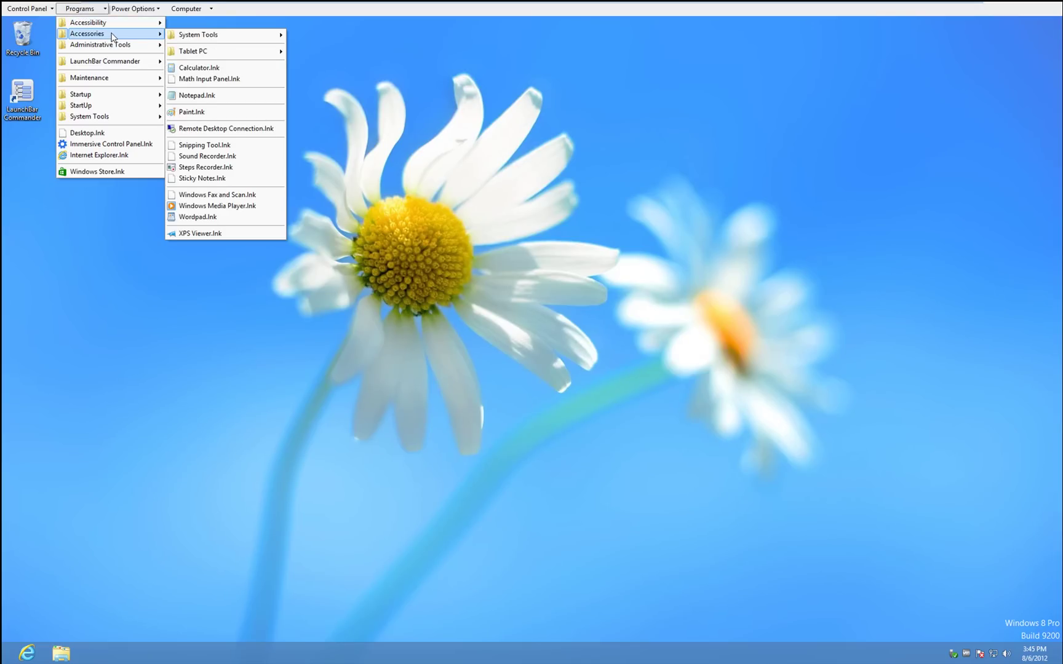
click(227, 218)
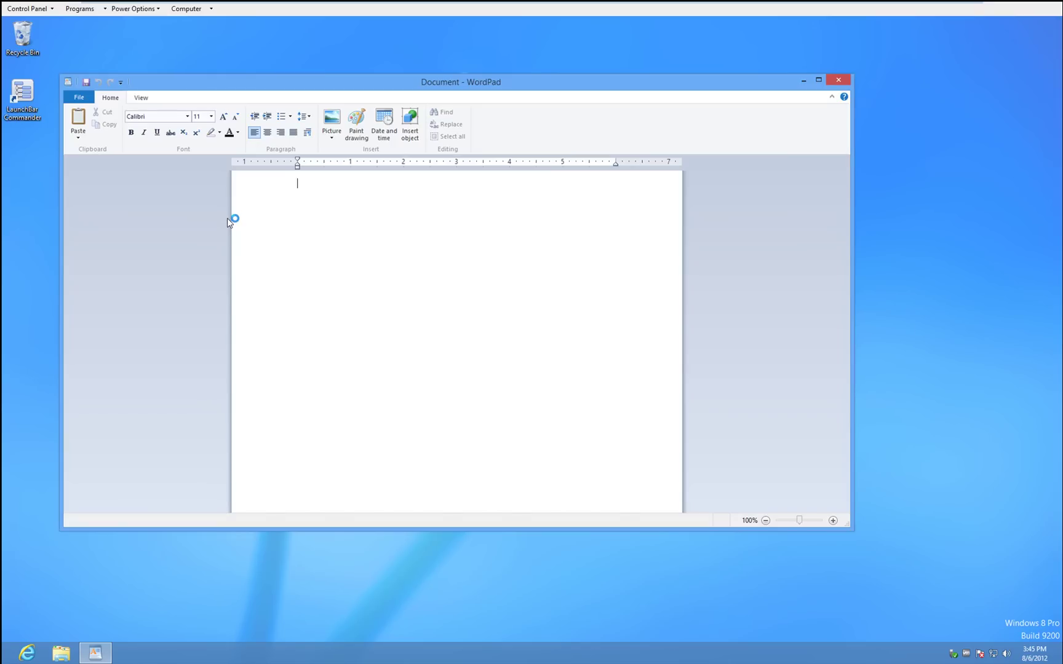
click(839, 80)
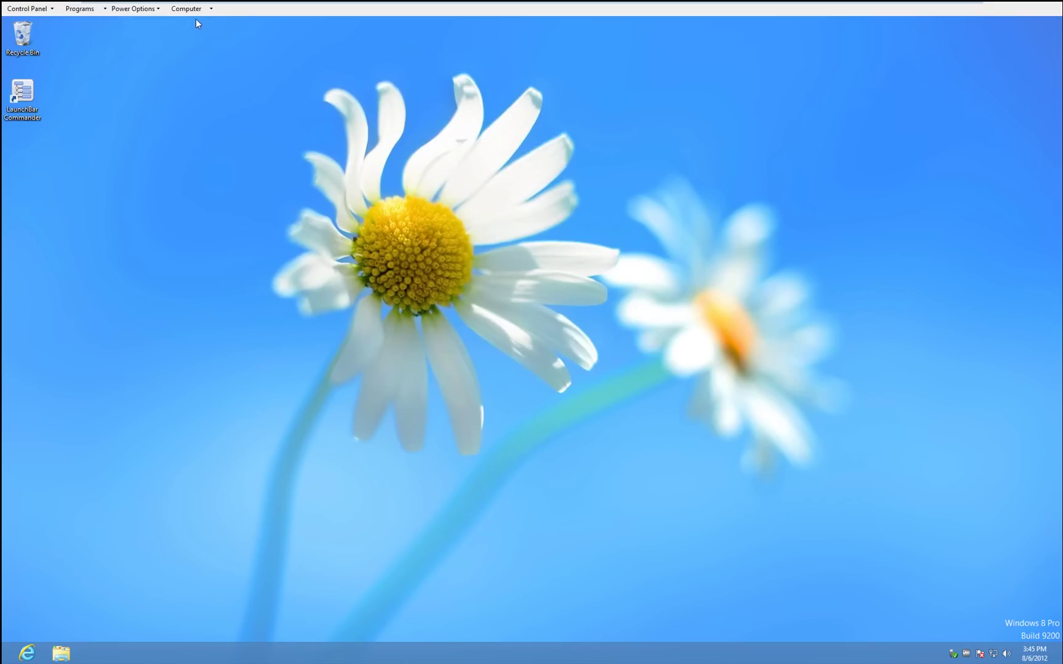
click(28, 9)
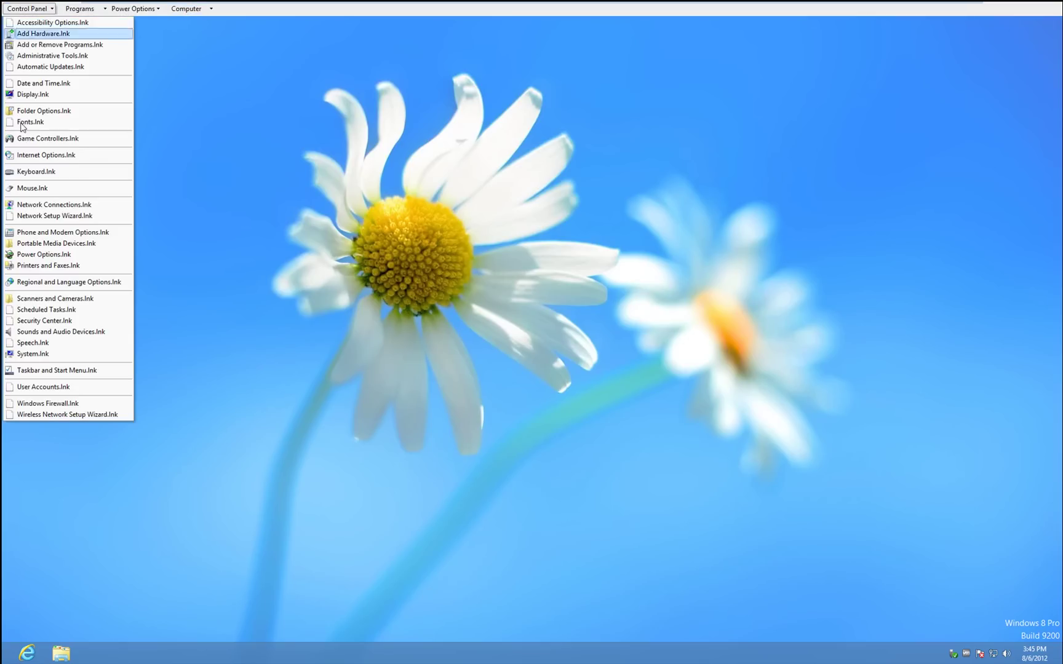
click(208, 10)
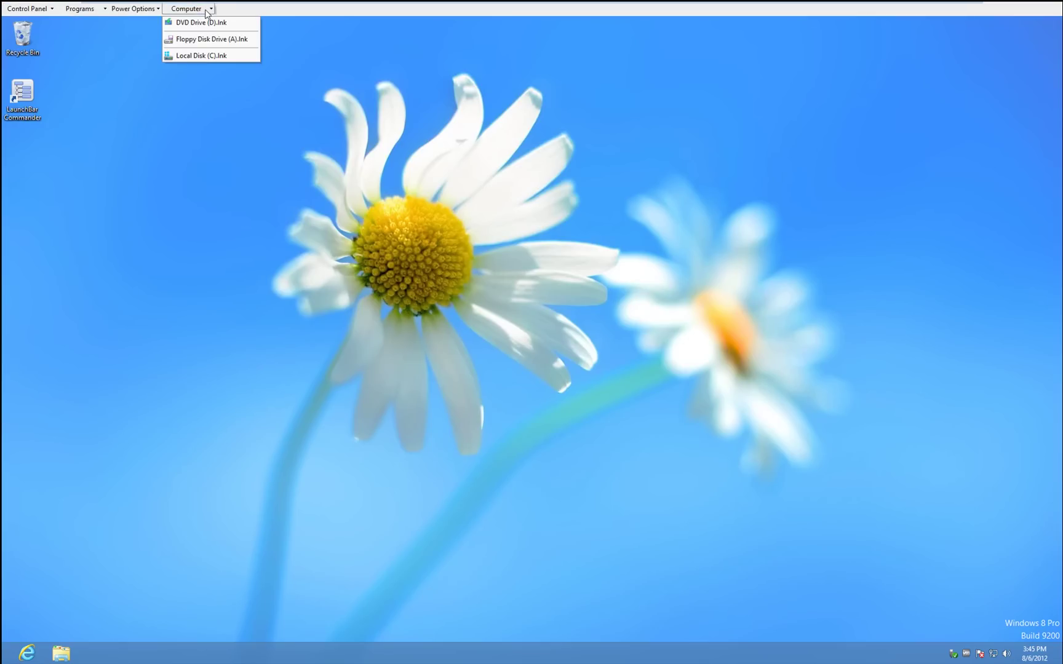
click(310, 283)
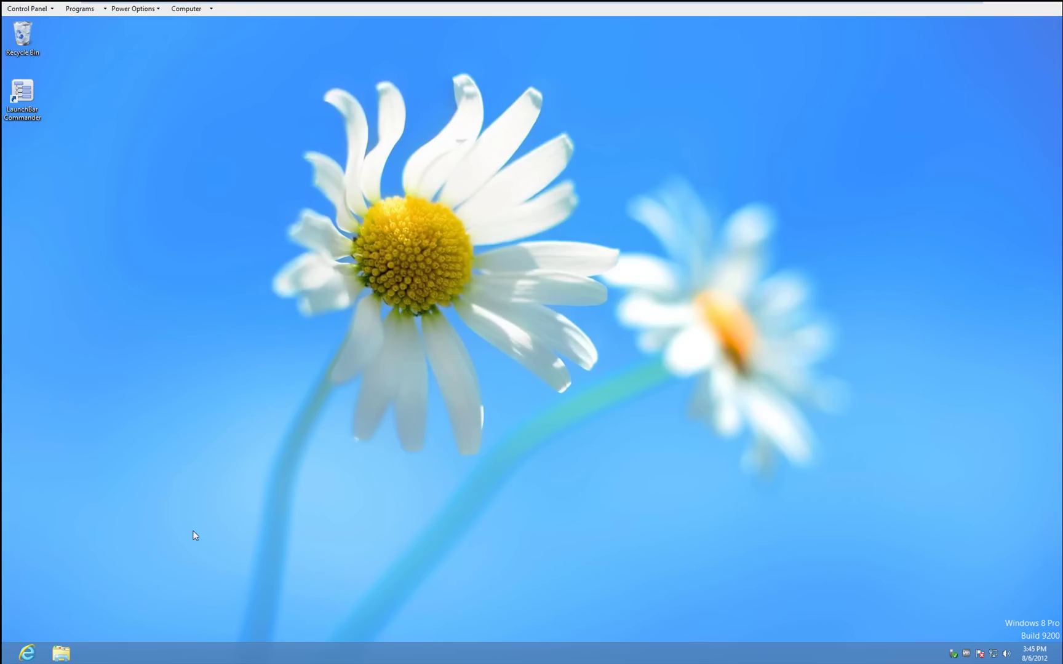
Create desktop shortcuts to all three drives from Explorer's Computer view.
click(61, 653)
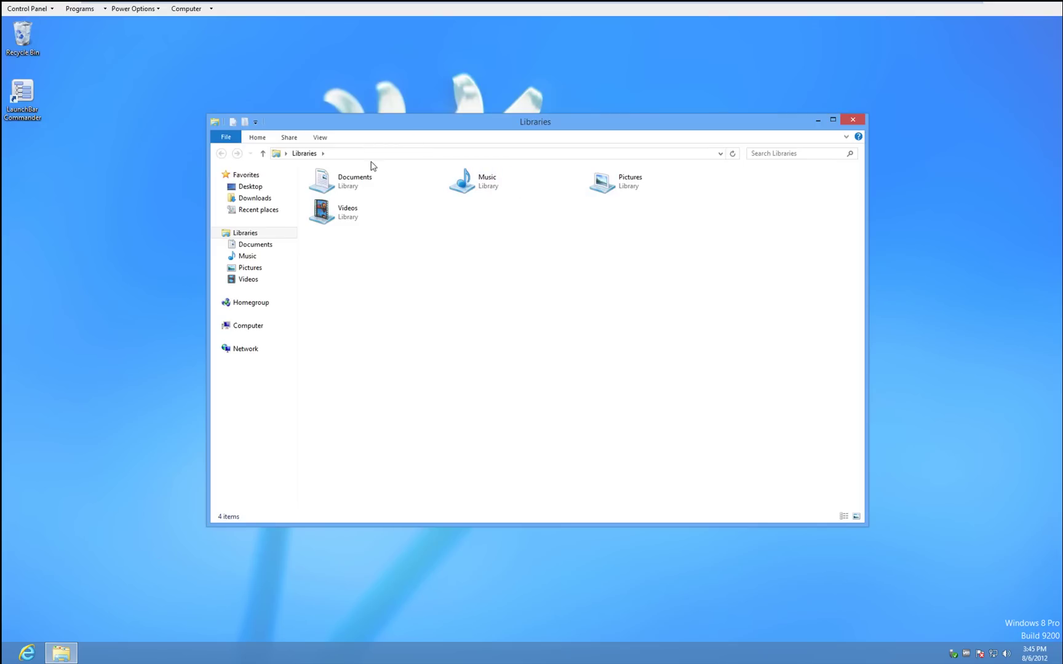
click(248, 326)
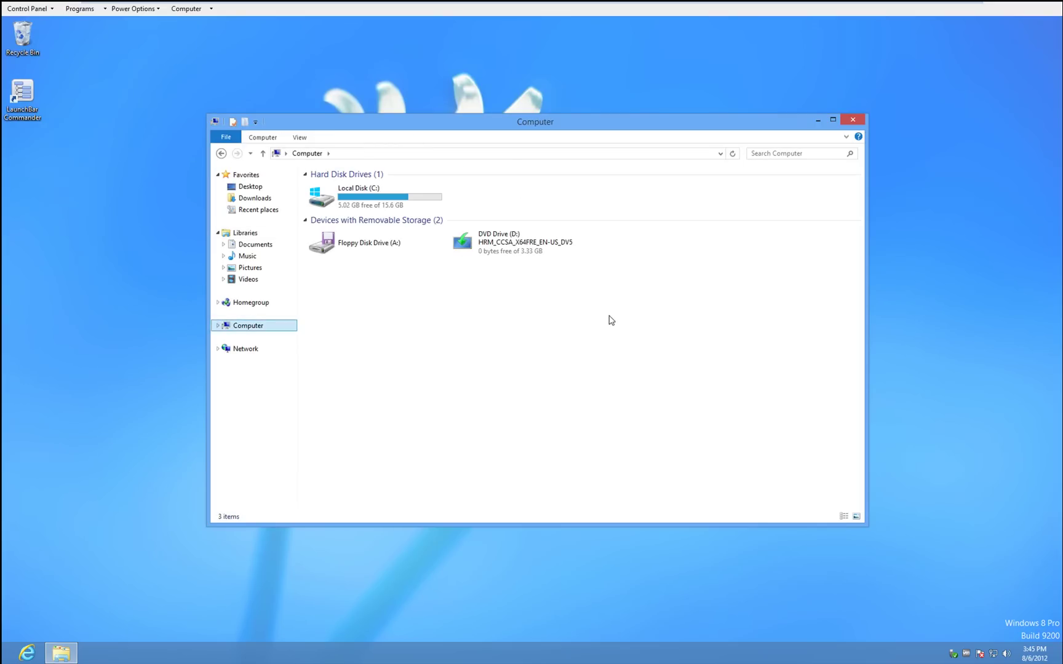
drag(624, 320, 311, 179)
right_click(339, 197)
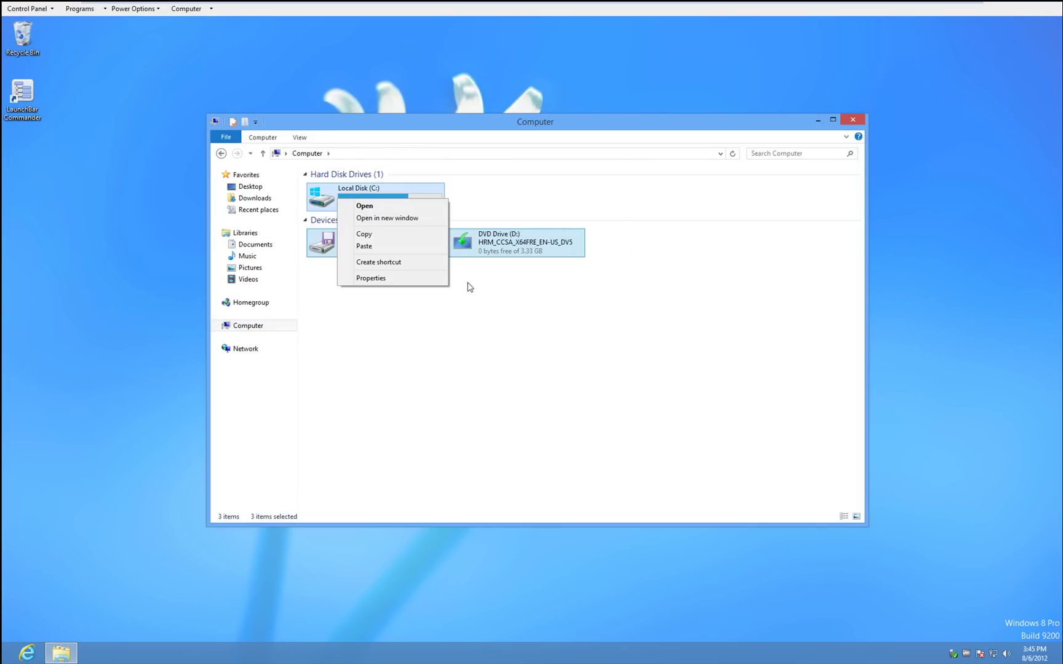
click(422, 261)
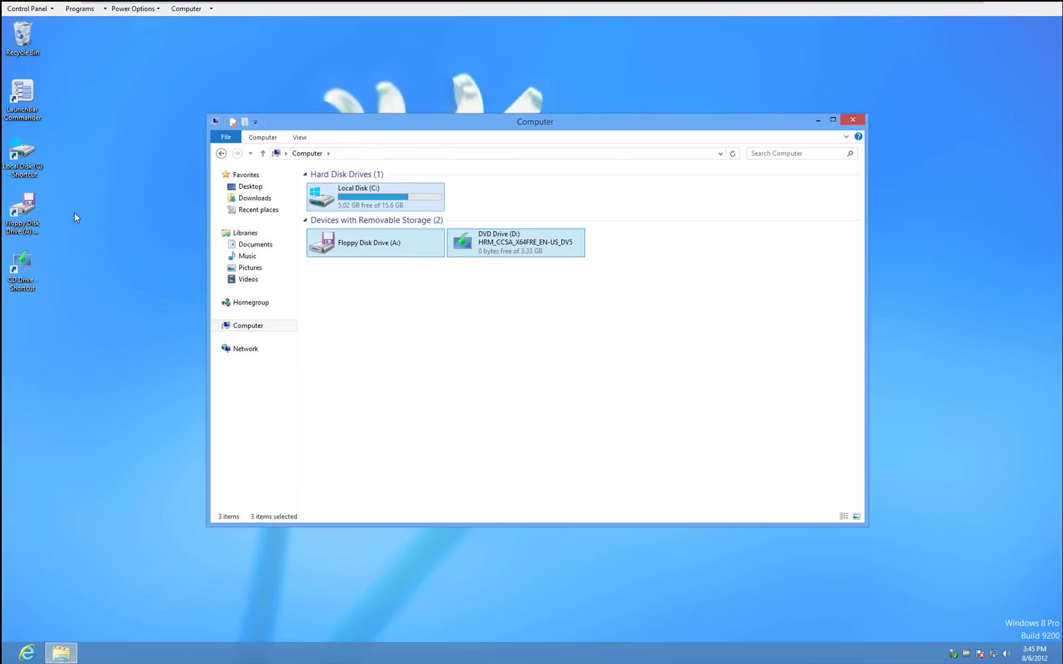
Open the C:\shortcuts\computer folder holding the drive shortcuts.
click(357, 188)
double_click(359, 194)
double_click(351, 221)
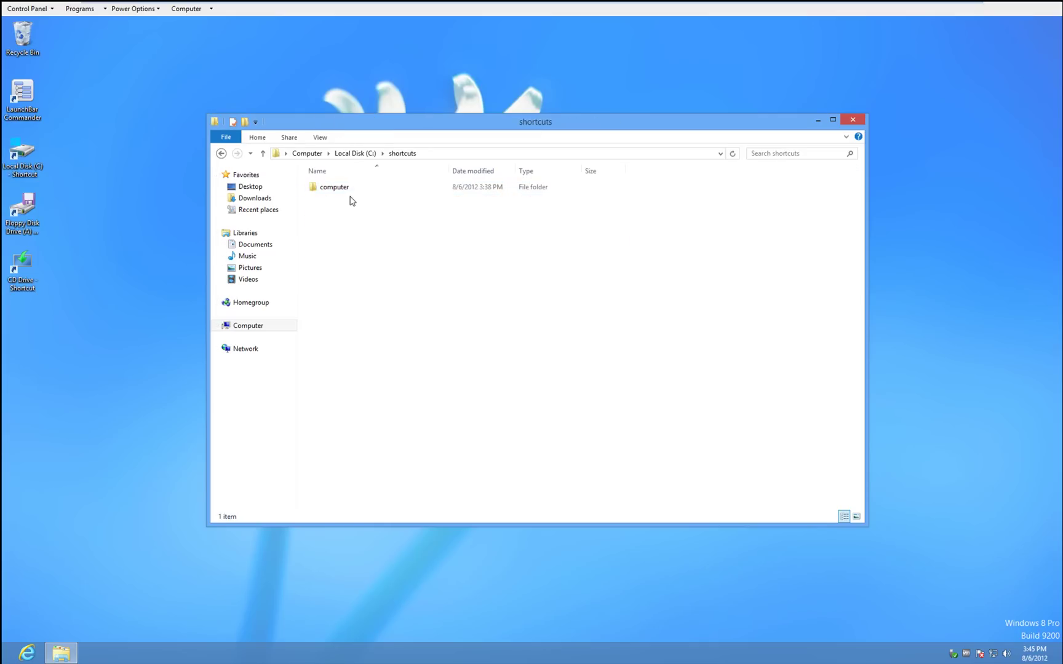
click(352, 192)
double_click(352, 192)
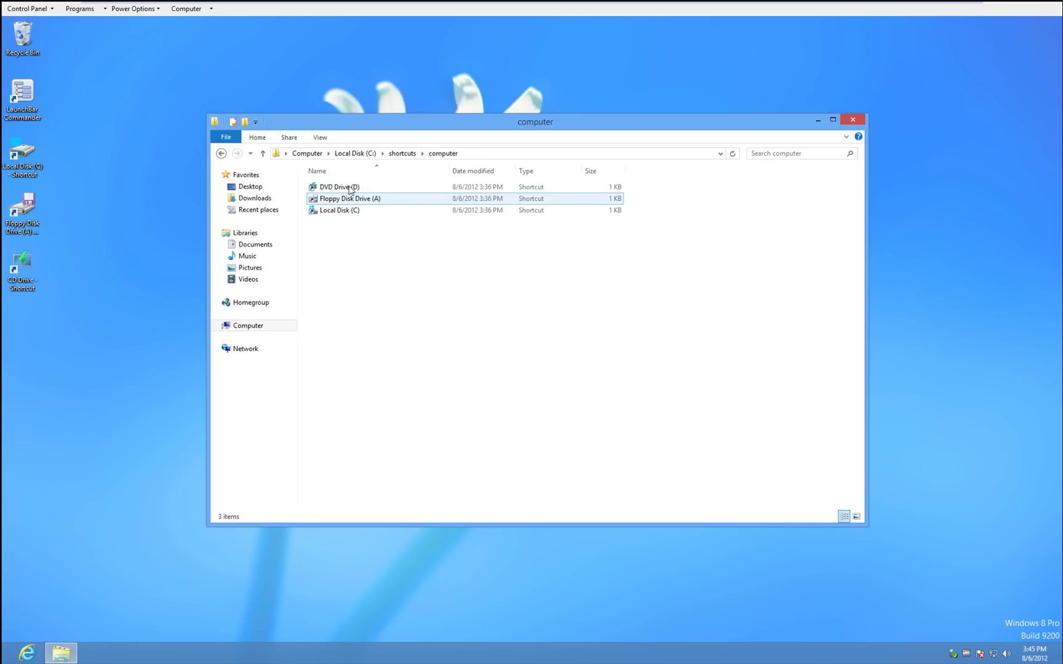
Reopen the LaunchBar Commander configuration window from the dock's menu.
click(255, 12)
right_click(254, 12)
click(296, 88)
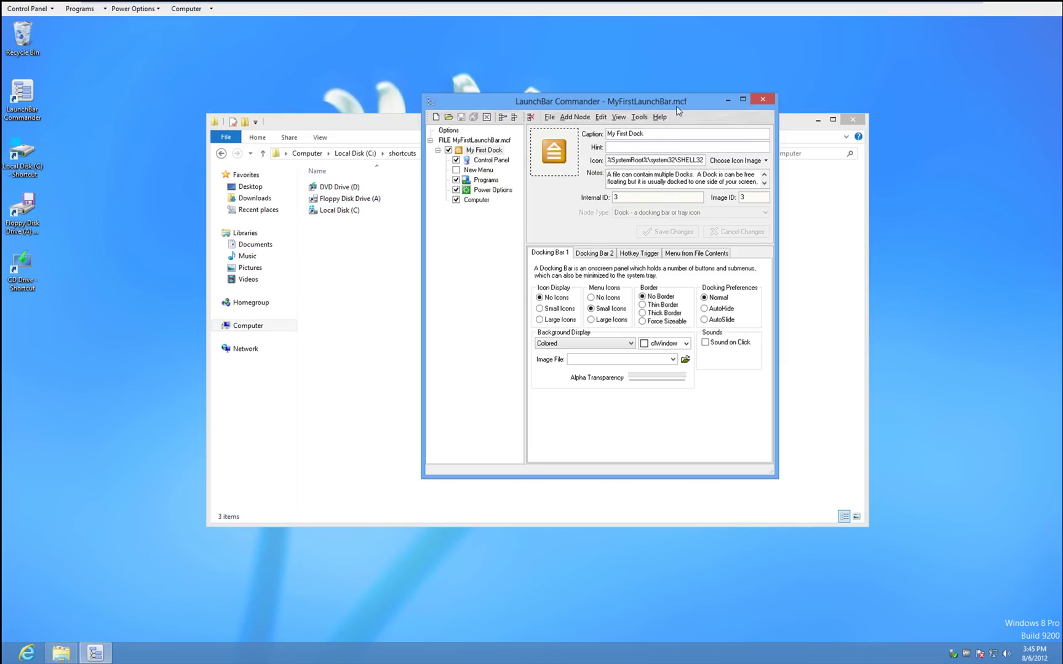
Add a Child - Directory Folder node under My First Dock and change its caption from New Folder to Folders.
drag(677, 106, 596, 92)
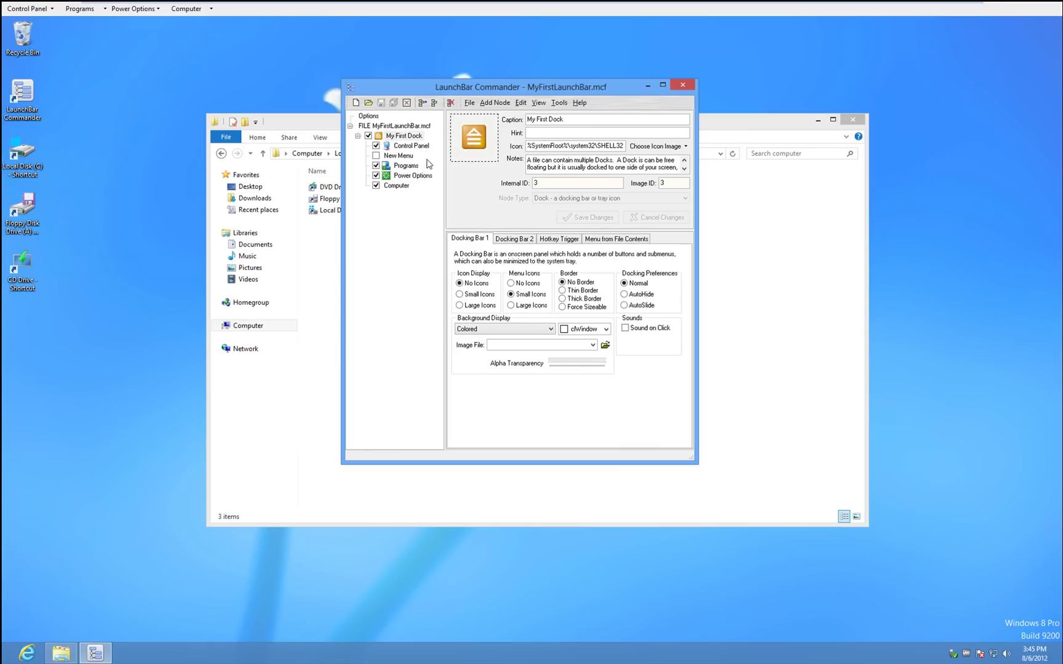
click(399, 137)
click(495, 102)
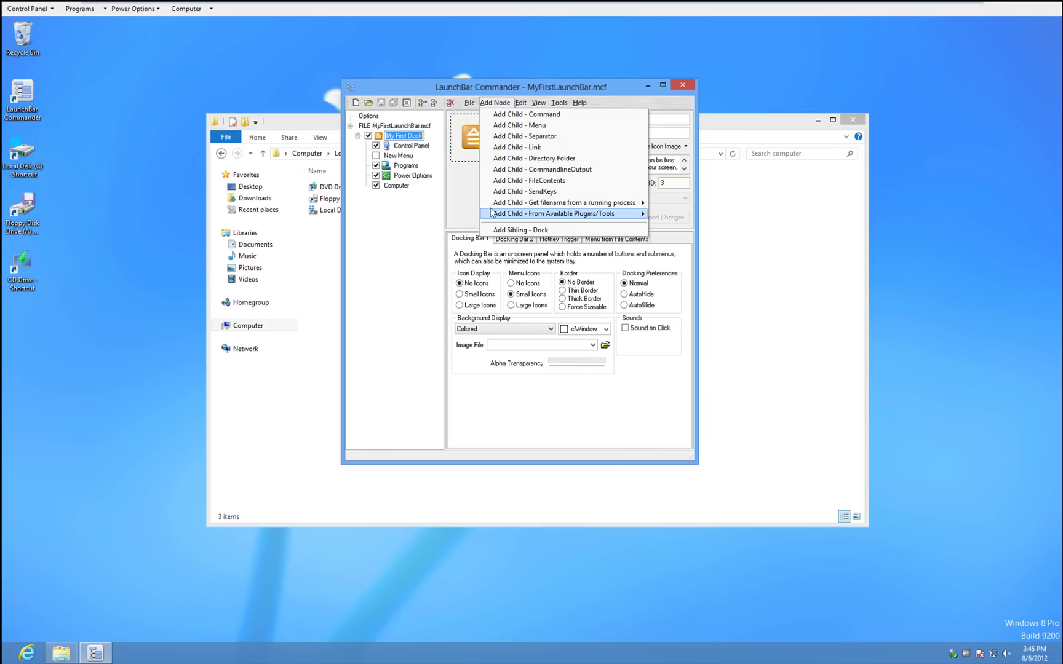
click(521, 160)
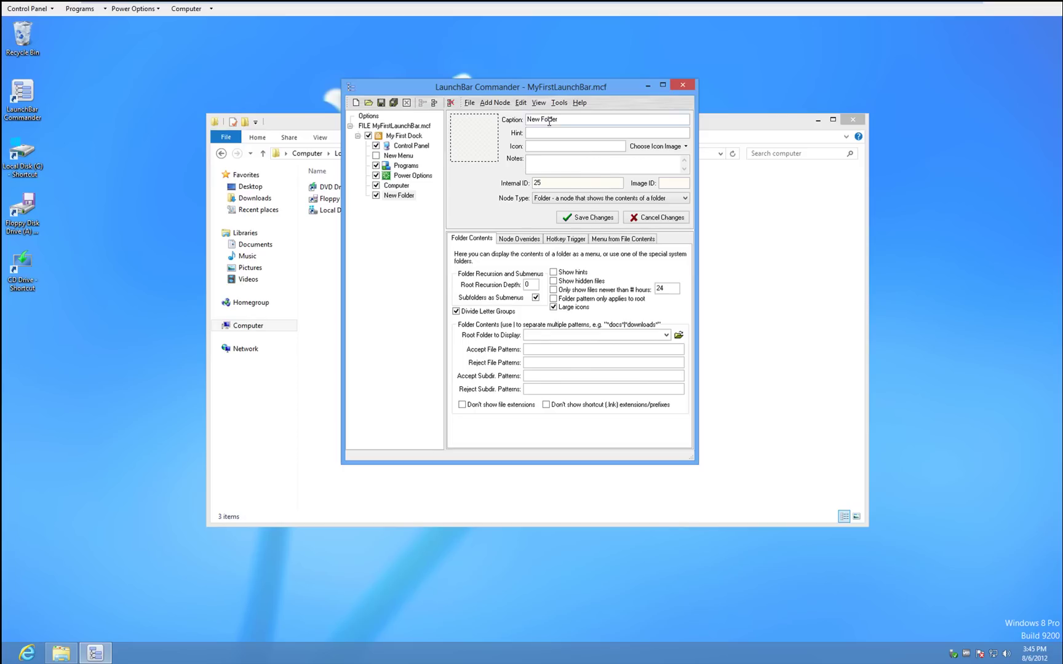
drag(572, 121, 492, 119)
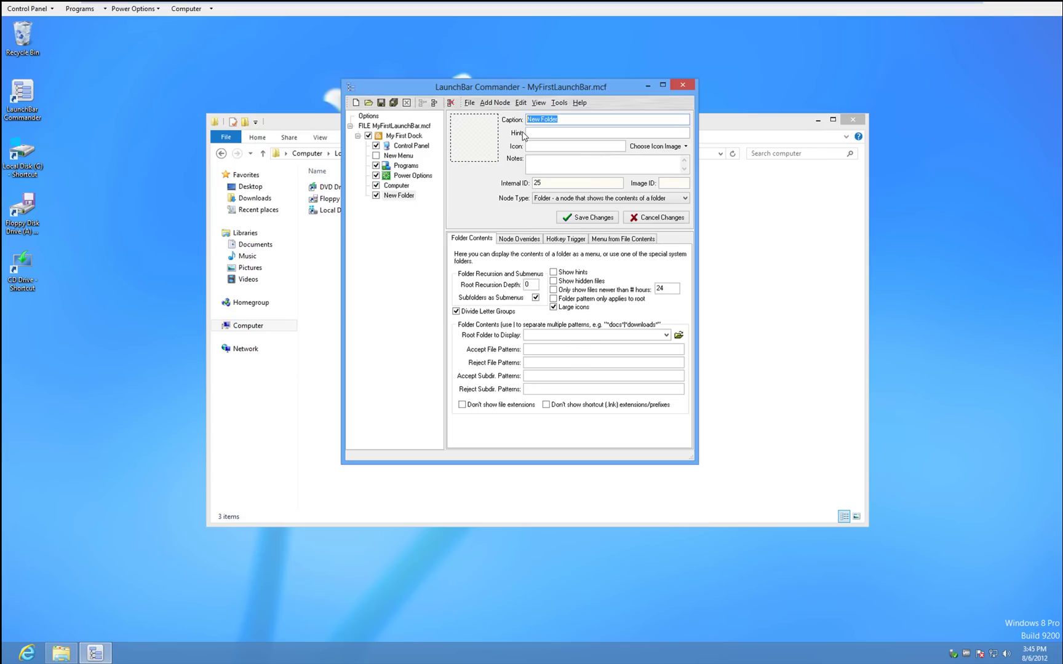
text(Fo)
click(539, 334)
Create a new folder named Folders inside C:\shortcuts and open it.
click(797, 277)
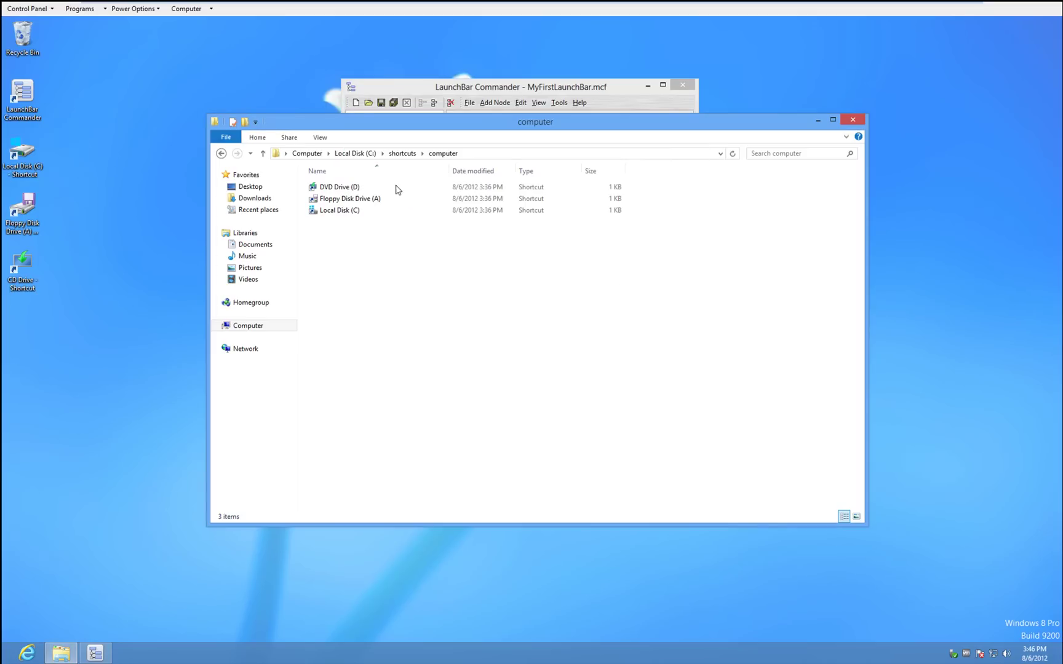
click(403, 154)
right_click(366, 225)
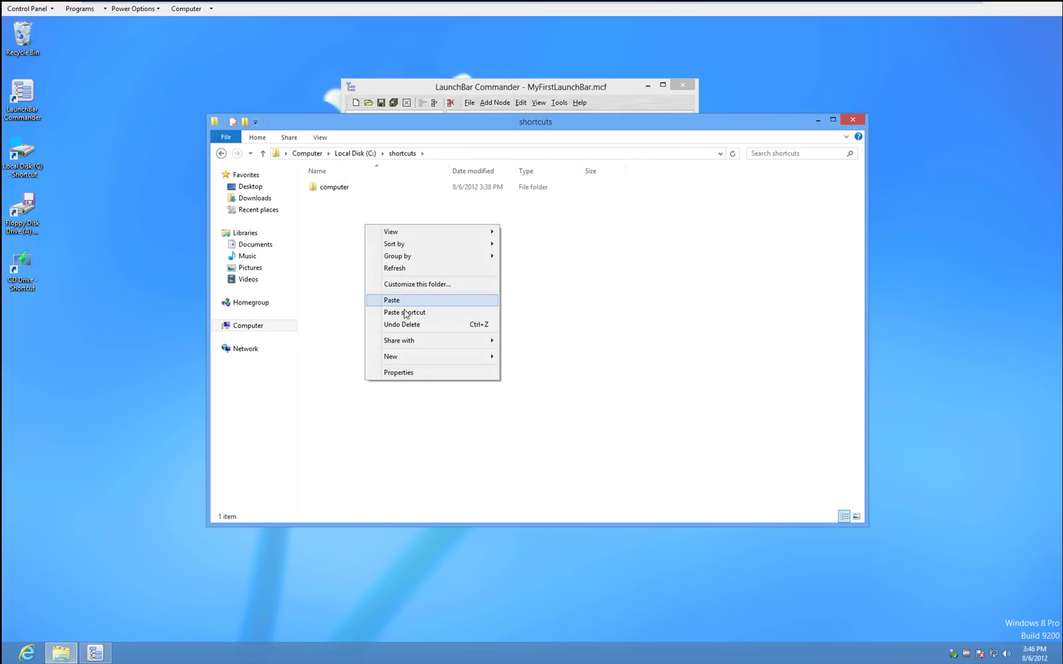
mouse_move(403, 358)
click(523, 357)
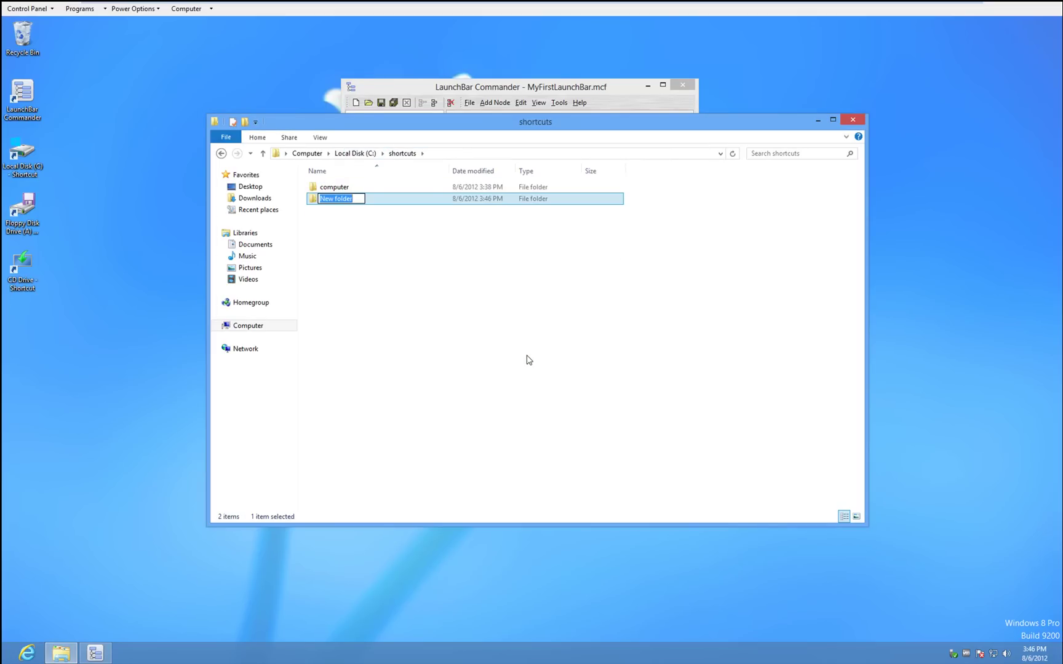
text(Folders)
key(Return)
double_click(413, 202)
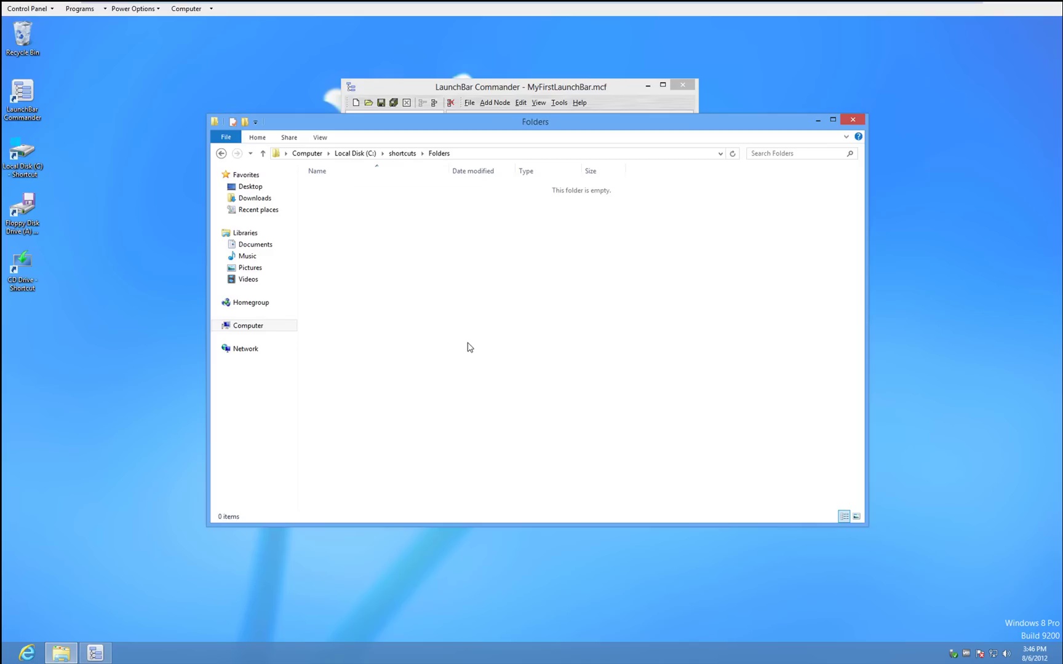
Create desktop shortcuts to Program Files and Program Files (x86) from the C:\ drive.
key(super+r)
text(c:\)
key(Return)
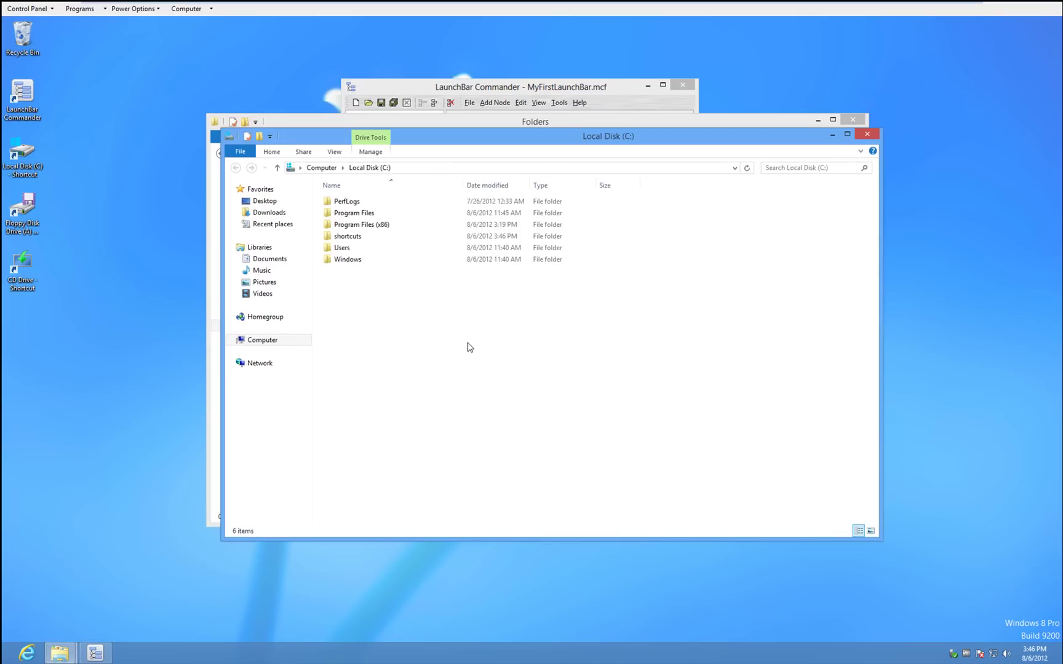
click(382, 217)
ctrl+click(382, 223)
right_click(383, 221)
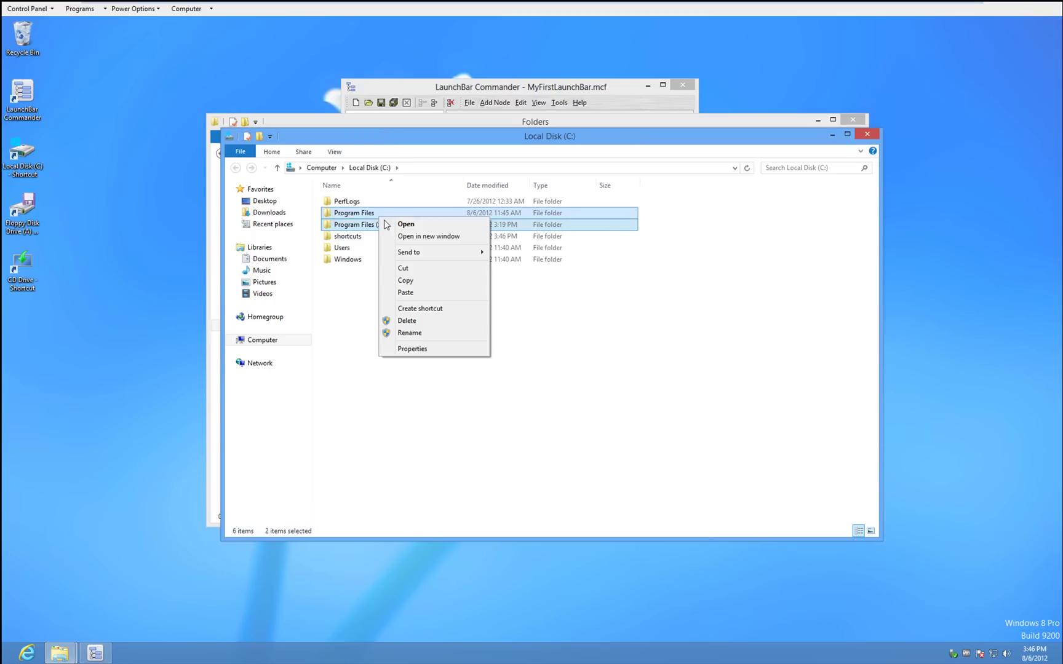
click(444, 309)
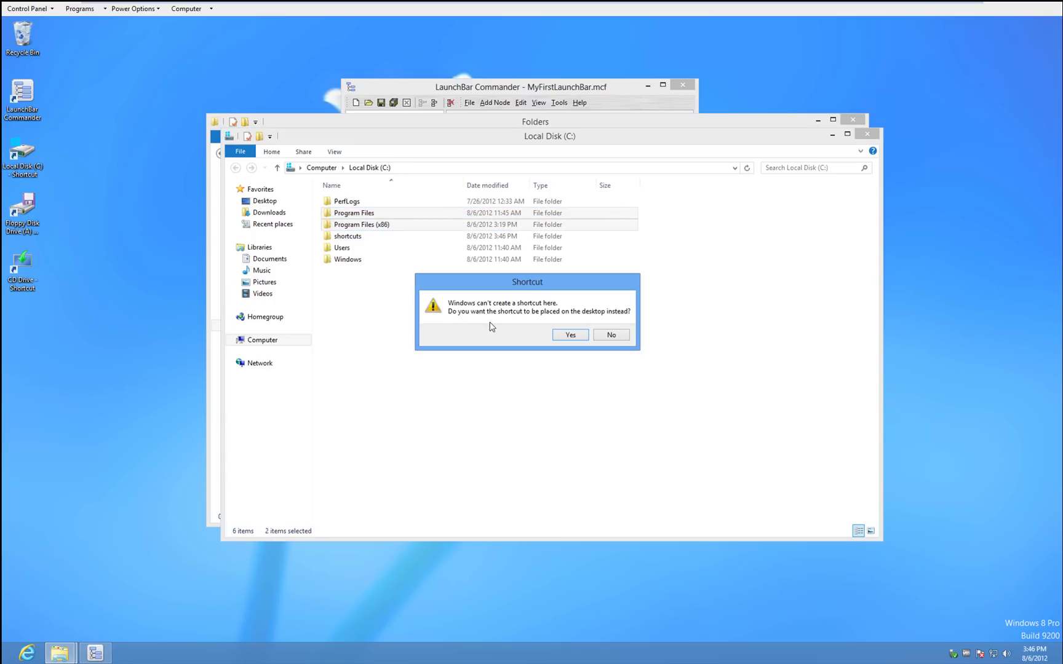
click(569, 335)
Move the two Program Files shortcuts from the desktop into the Folders folder.
drag(85, 463, 7, 304)
right_click(13, 327)
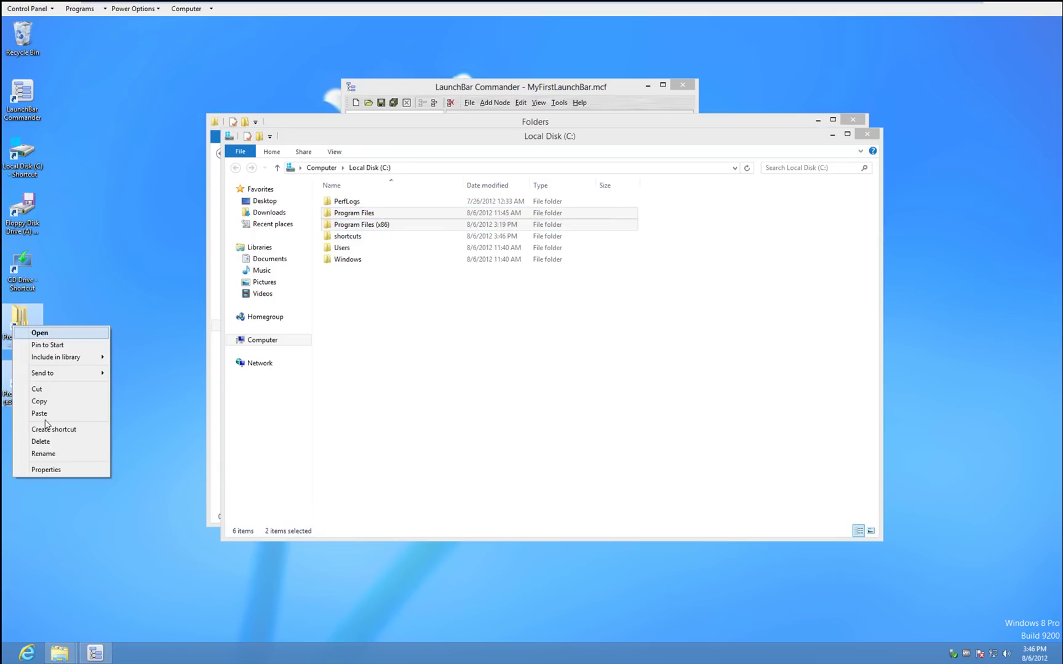
click(49, 389)
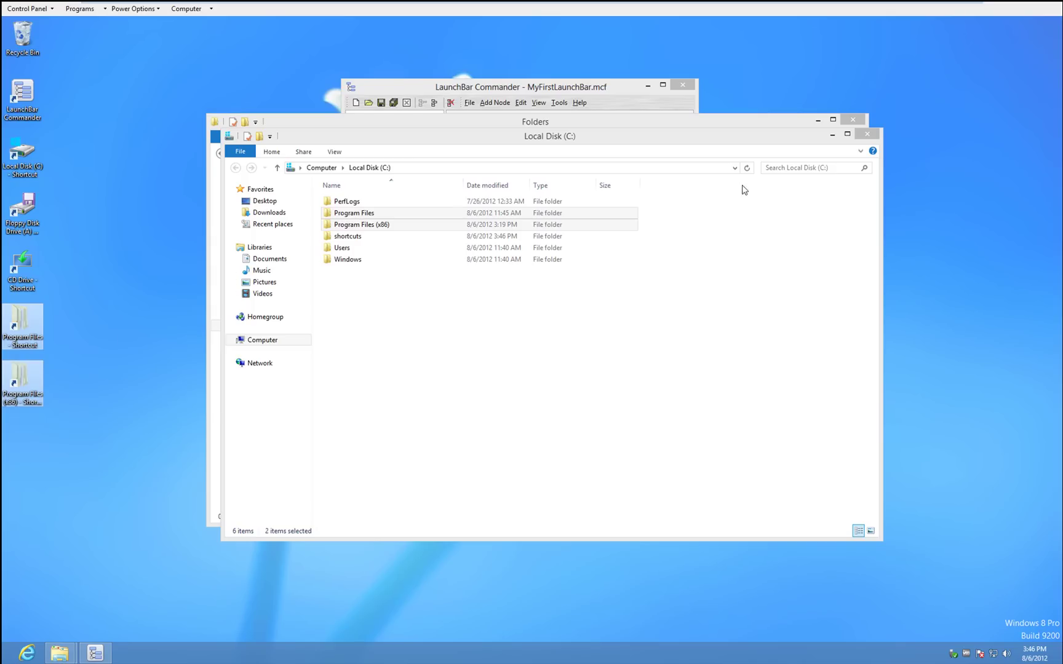
click(867, 134)
right_click(514, 226)
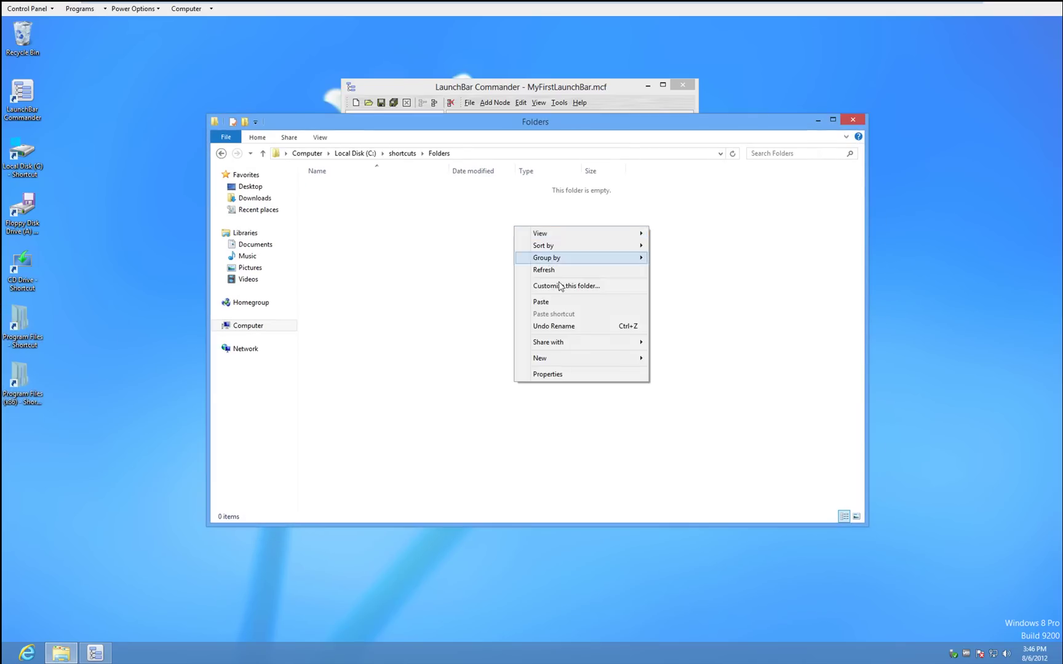
click(542, 301)
Rename the first shortcut to Program Files by deleting its ' - Shortcut' suffix.
click(383, 188)
right_click(383, 188)
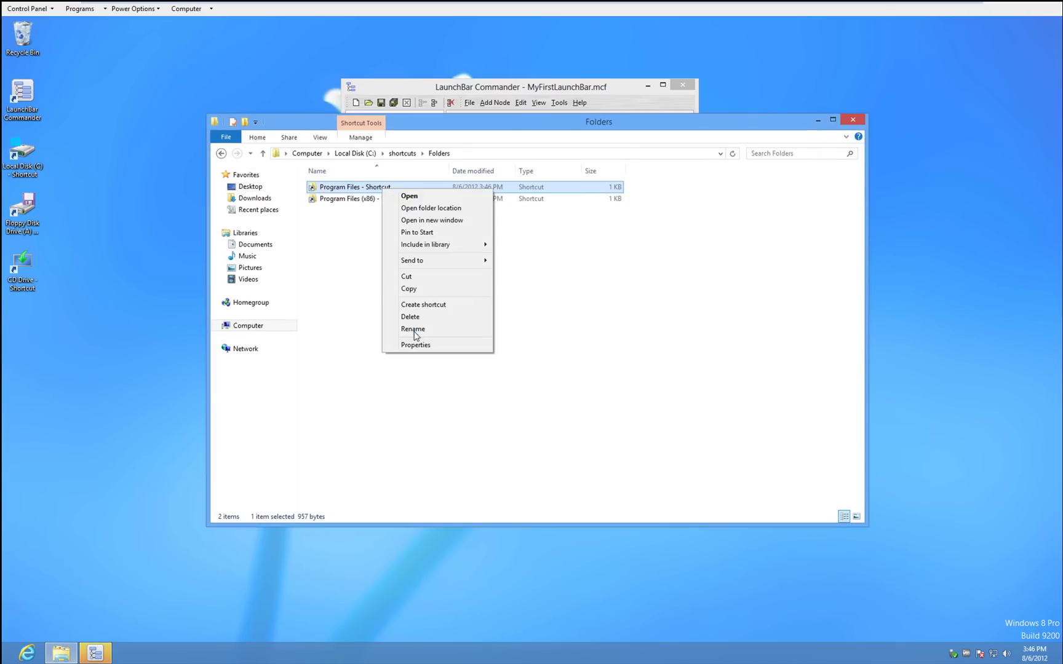
click(413, 330)
key(End)
key(shift+Left)
key(shift+Left)
key(shift+Left)
key(shift+Left)
key(shift+Left)
key(shift+Left)
key(shift+Left)
key(shift+Left)
key(shift+Left)
key(shift+Left)
key(shift+Left)
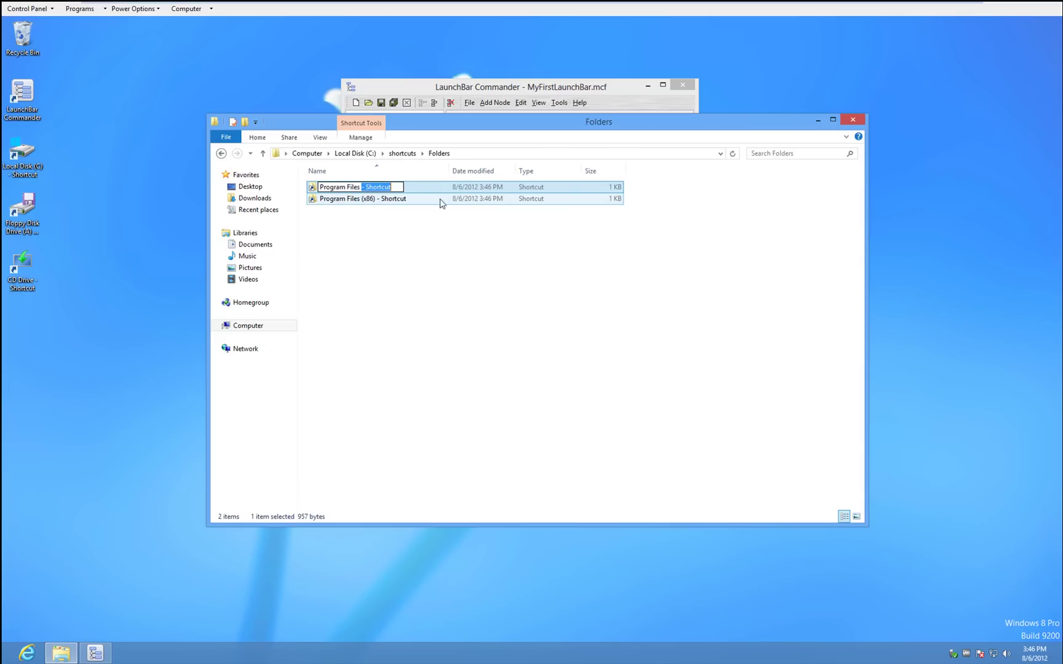
key(Delete)
Rename the second shortcut to Program Files (x86) and close the Folders window.
right_click(386, 201)
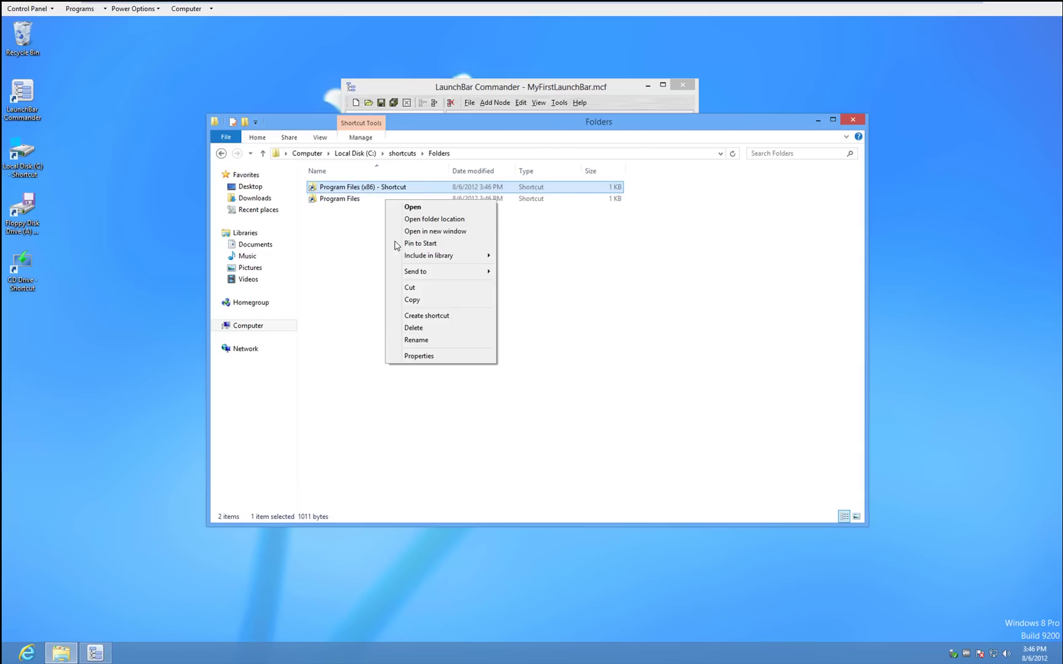
click(416, 340)
key(End)
key(shift+Left)
key(shift+Left)
key(shift+Left)
key(shift+Left)
key(shift+Left)
key(shift+Left)
key(shift+Left)
key(shift+Left)
key(shift+Left)
key(shift+Left)
key(shift+Left)
key(Delete)
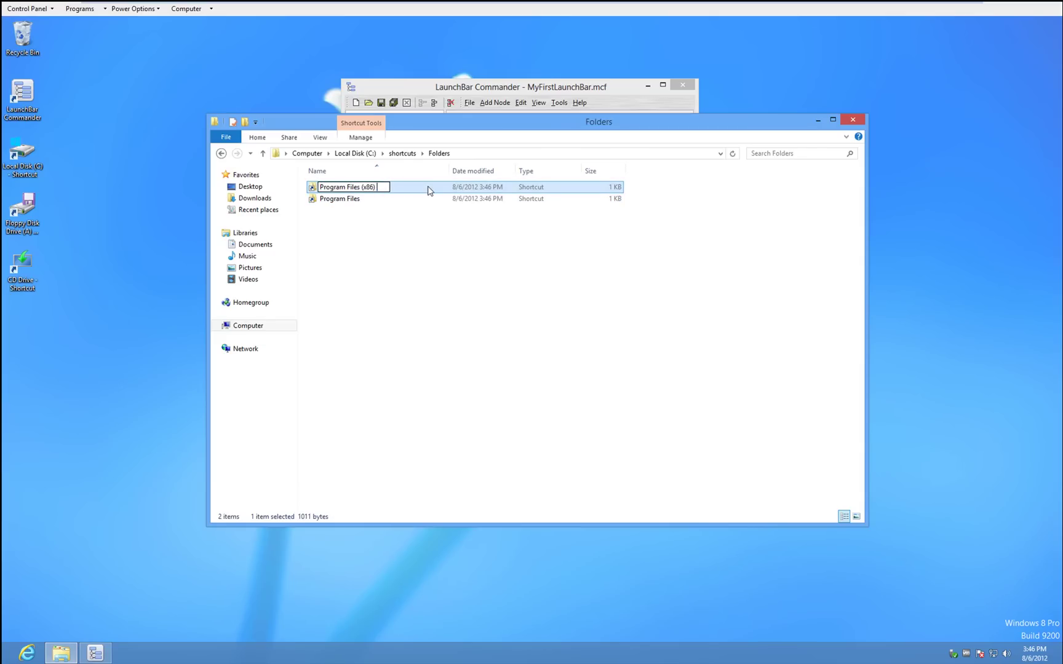
click(429, 231)
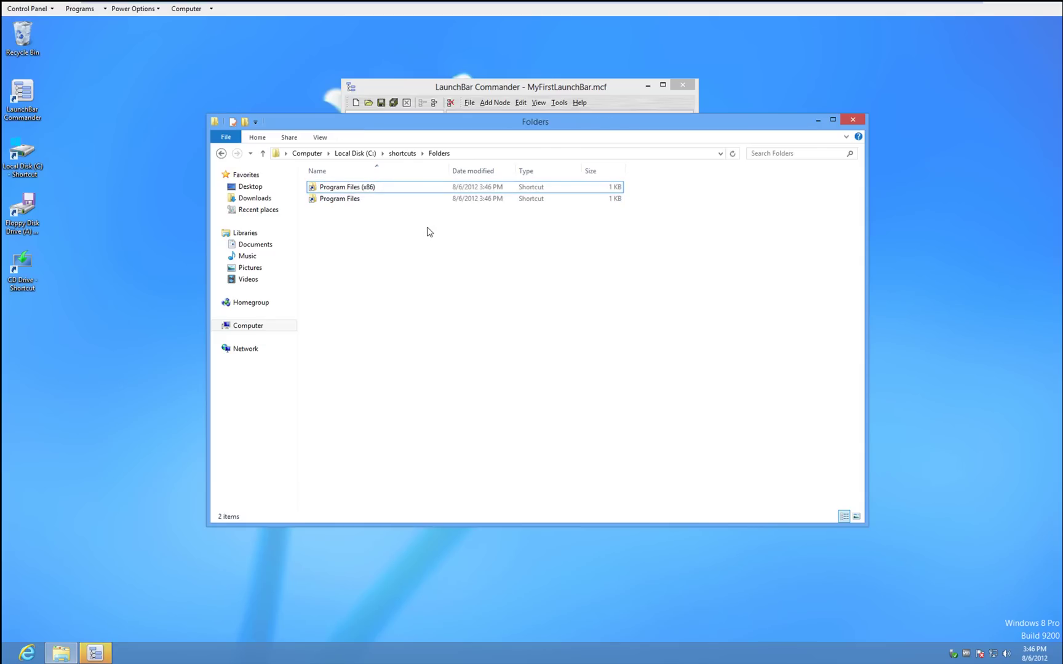
click(852, 119)
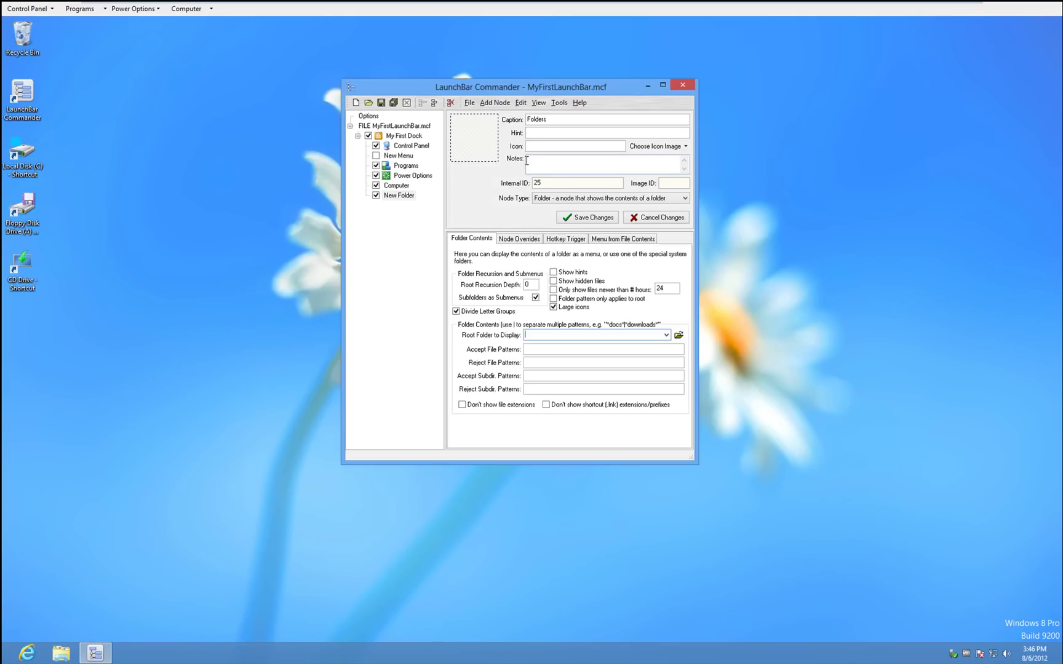
Set the Folders node's Root Folder to Display to C:\shortcuts\Folders, save, and close the editor.
click(679, 335)
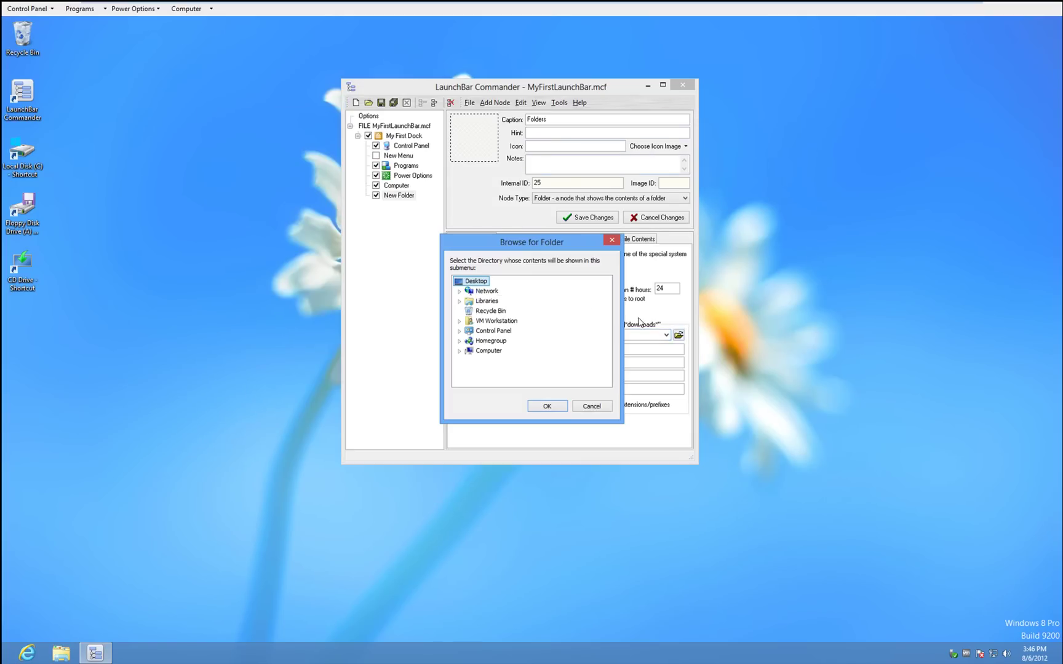
click(460, 351)
click(471, 360)
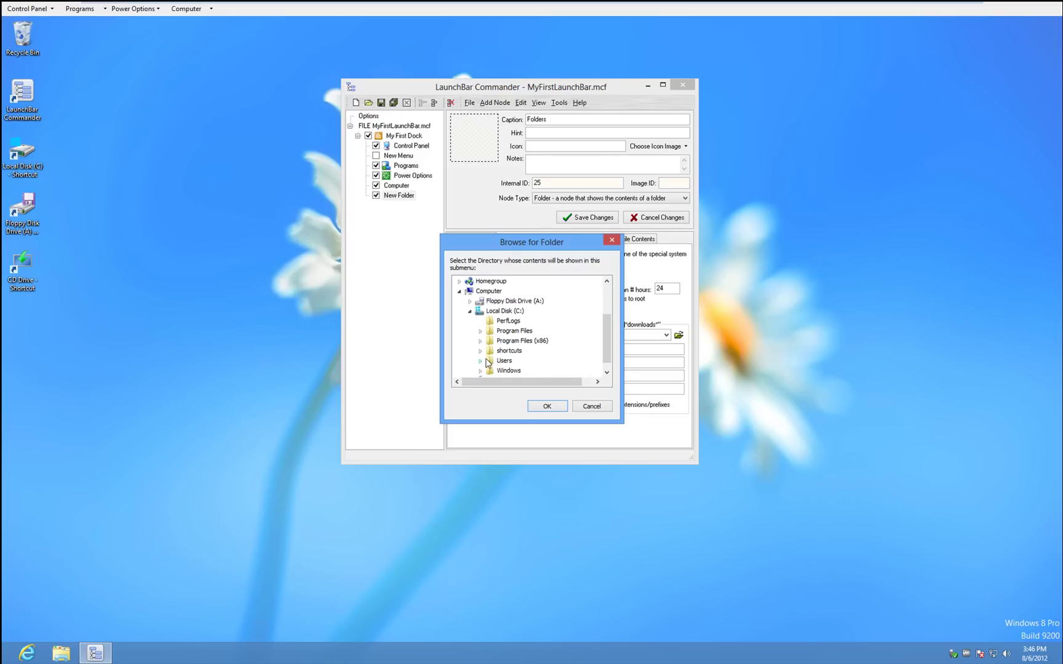
click(481, 352)
click(515, 371)
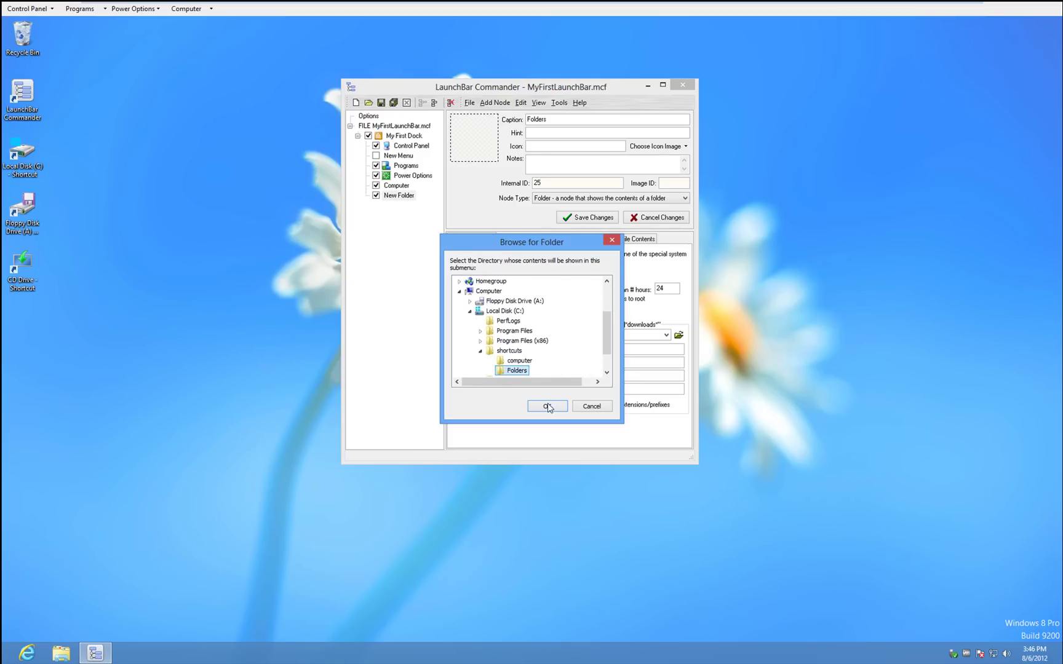
click(548, 406)
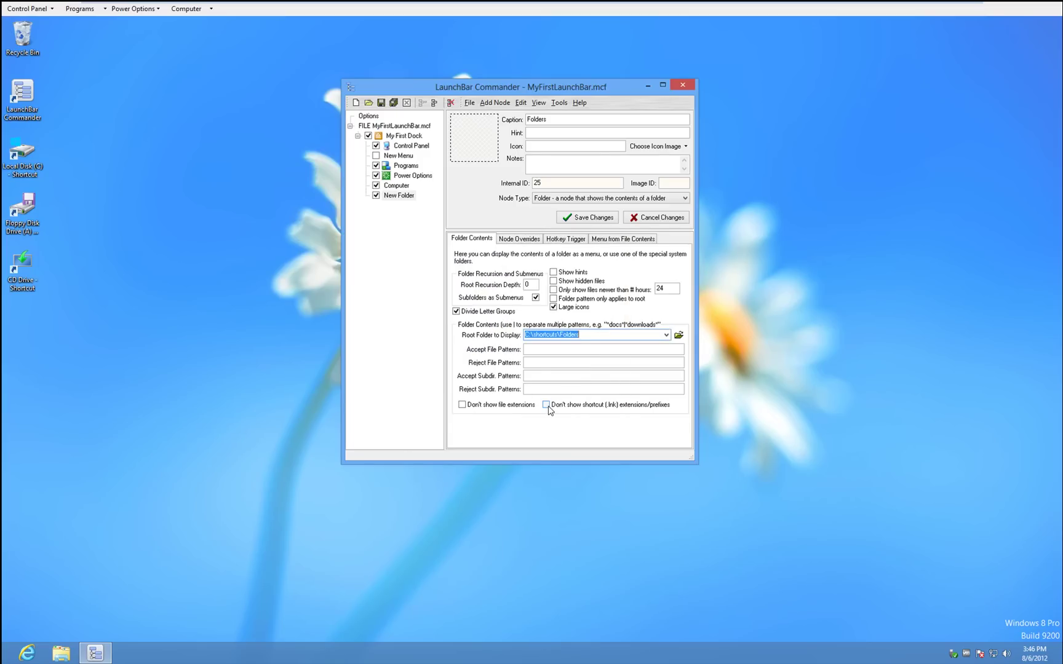
click(381, 102)
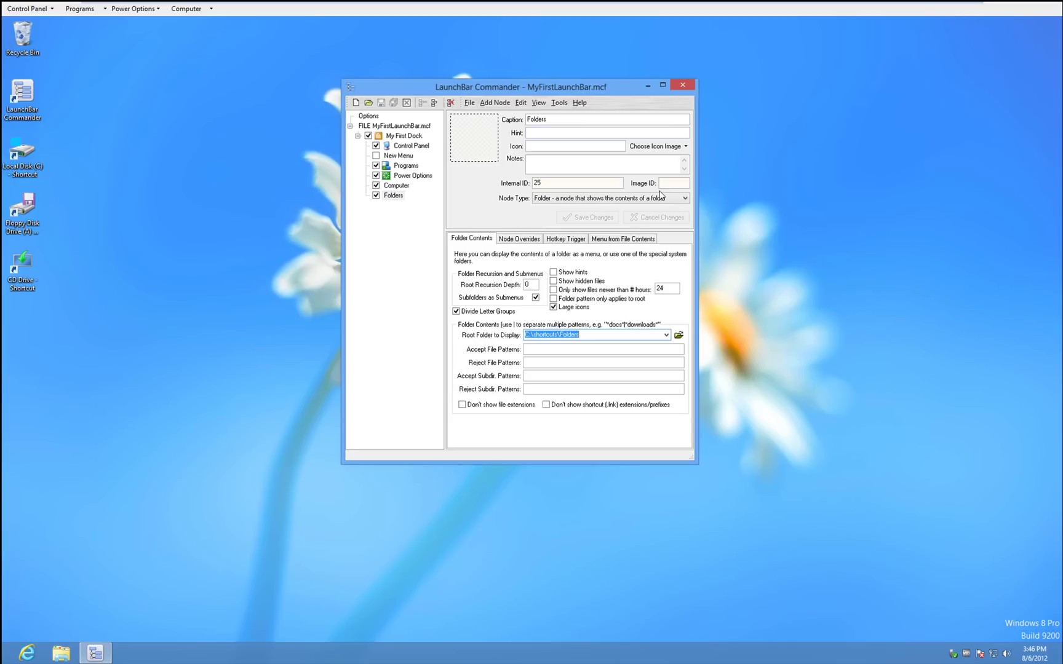
click(684, 85)
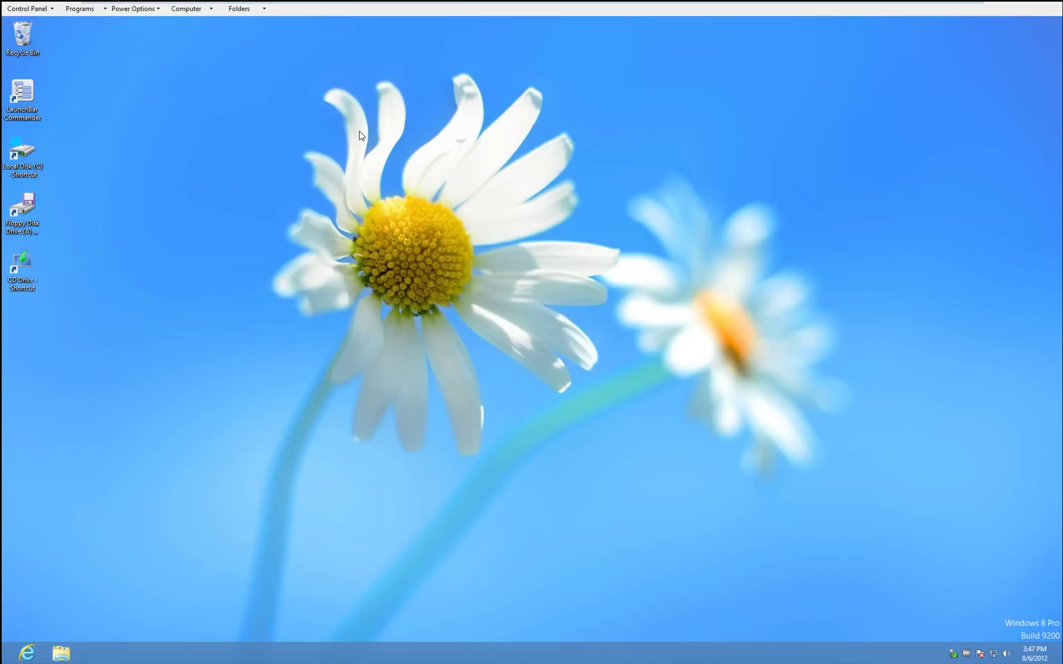
Preview the Folders and Computer dock menus, then clear Large icons on the Folders node in the configuration window.
click(250, 9)
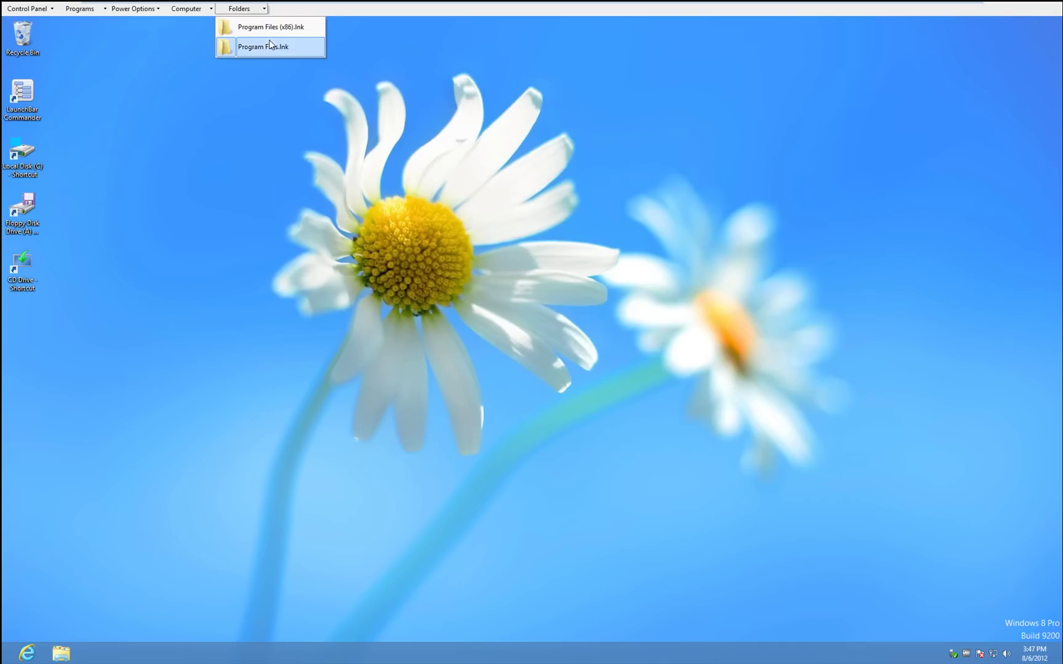
click(206, 9)
click(244, 10)
right_click(338, 13)
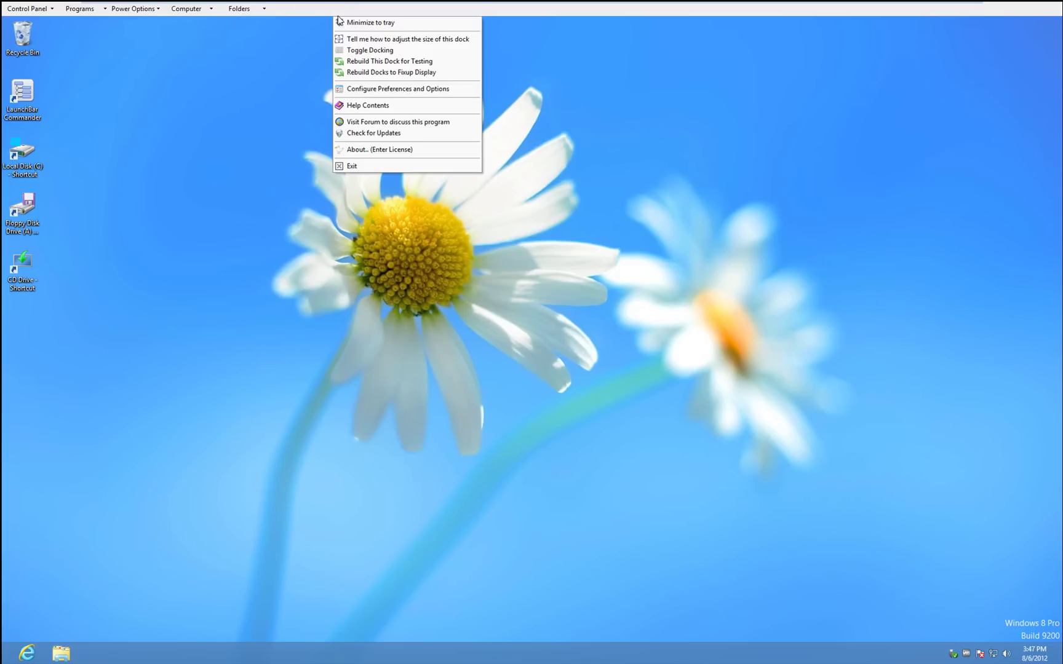
click(360, 89)
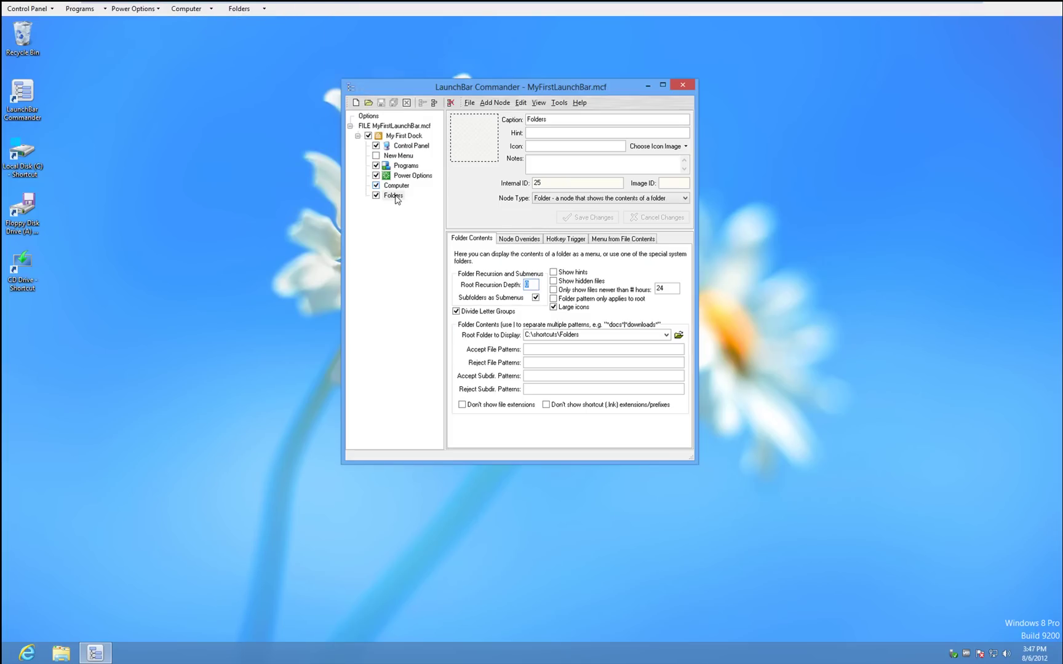
click(553, 307)
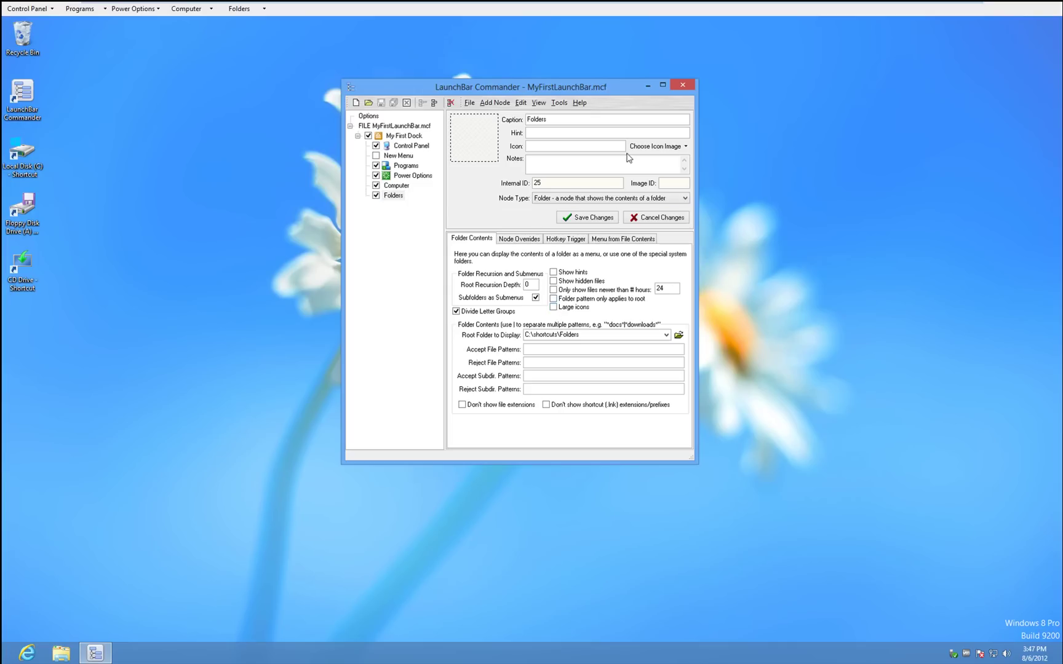
Open Program Files (x86) from the dock's Folders menu, then delete the three drive shortcuts from the desktop.
click(685, 86)
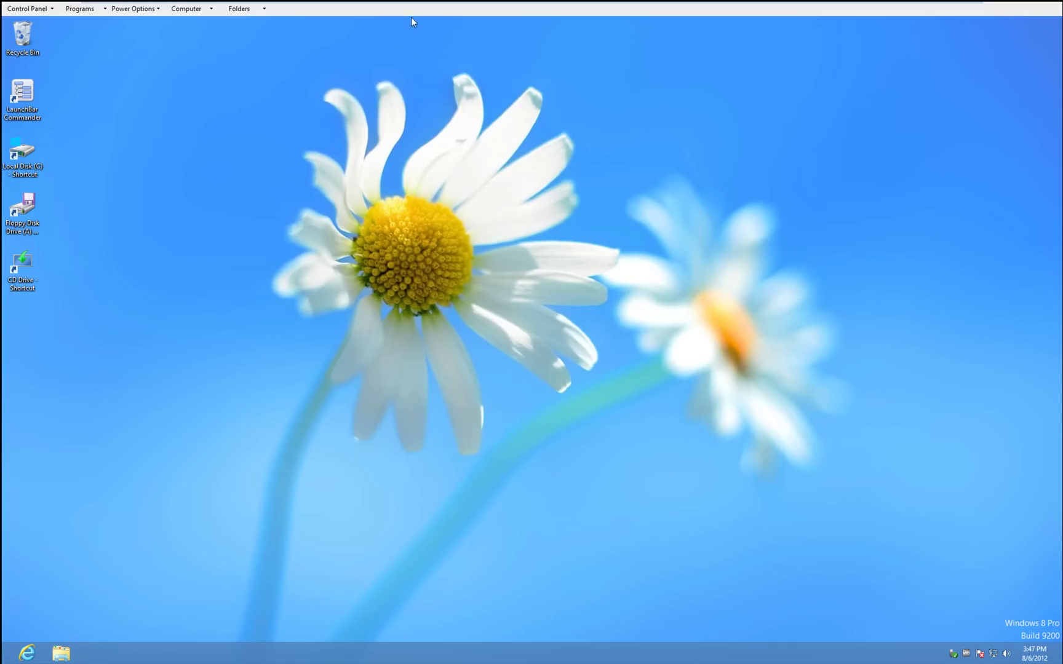
click(265, 10)
click(266, 24)
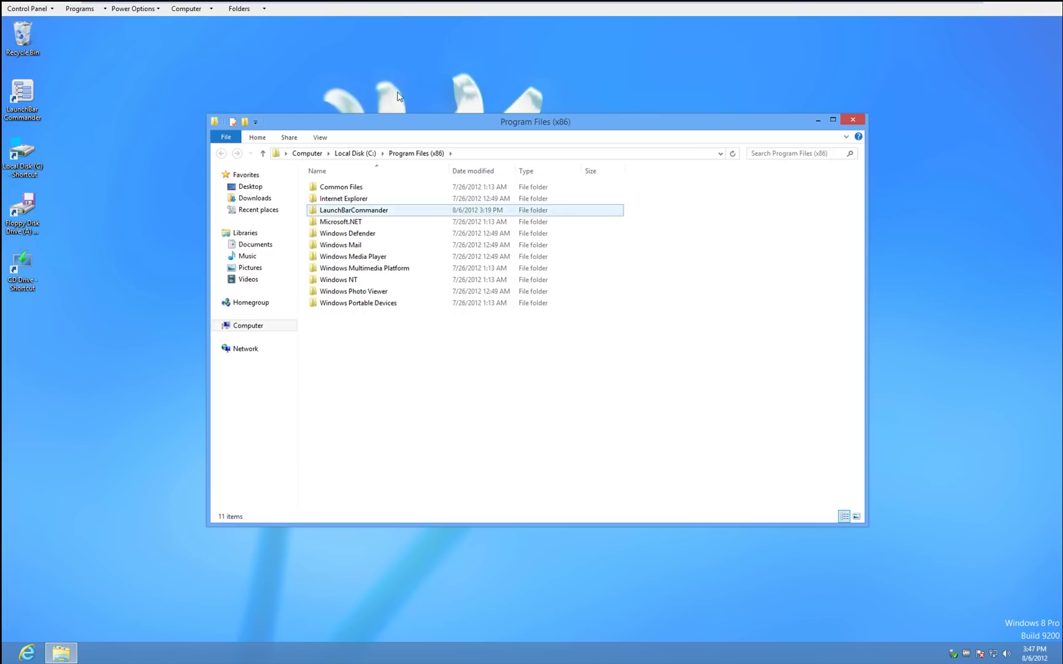
click(852, 121)
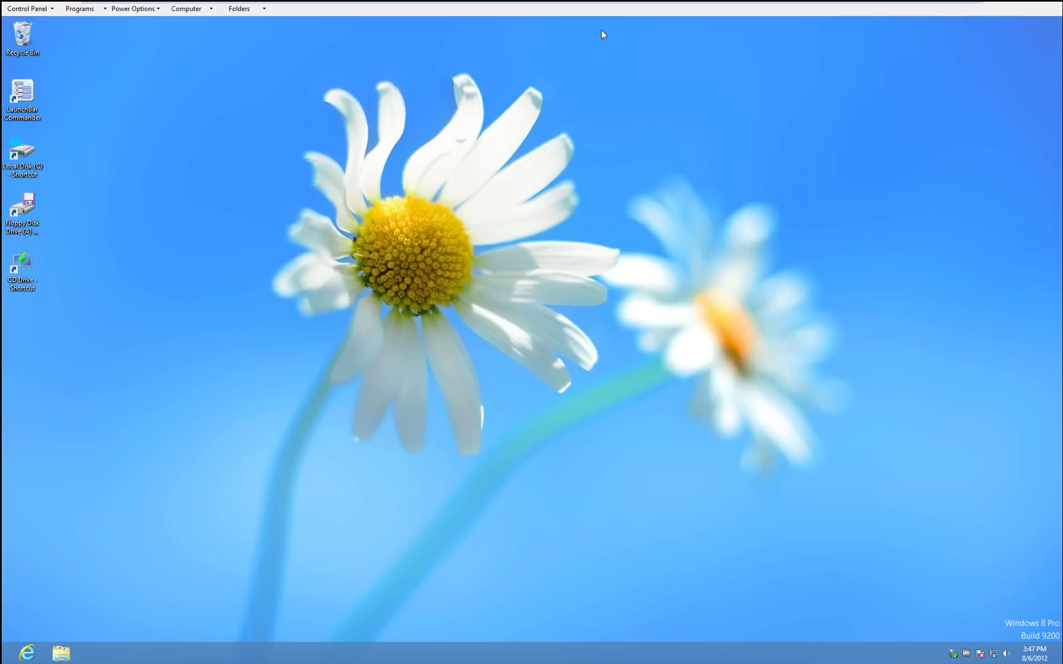
drag(87, 332, 3, 136)
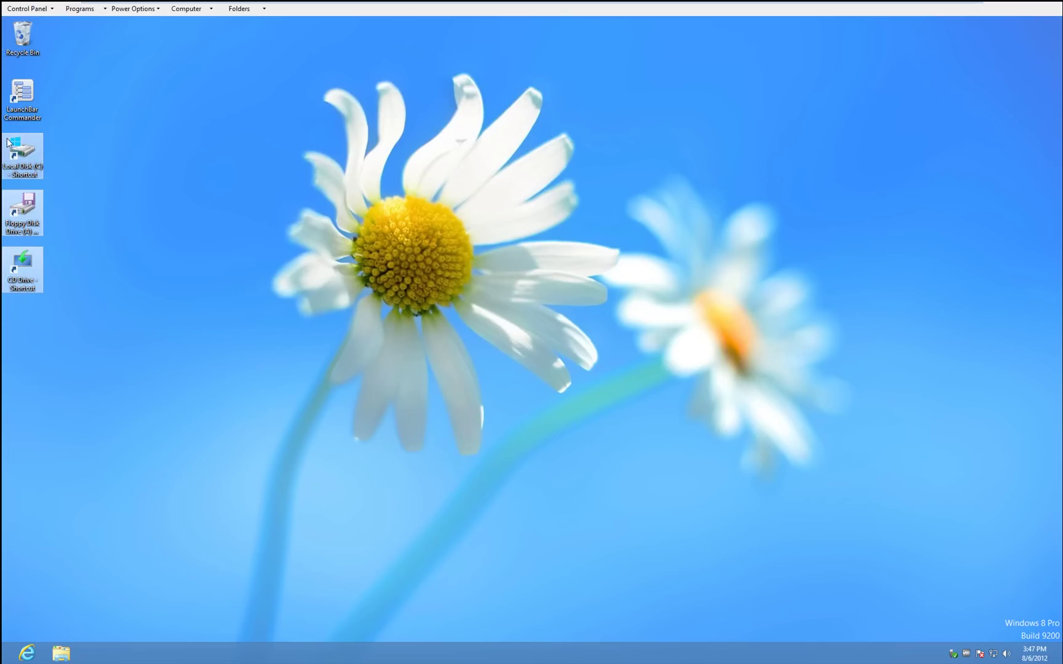
key(Delete)
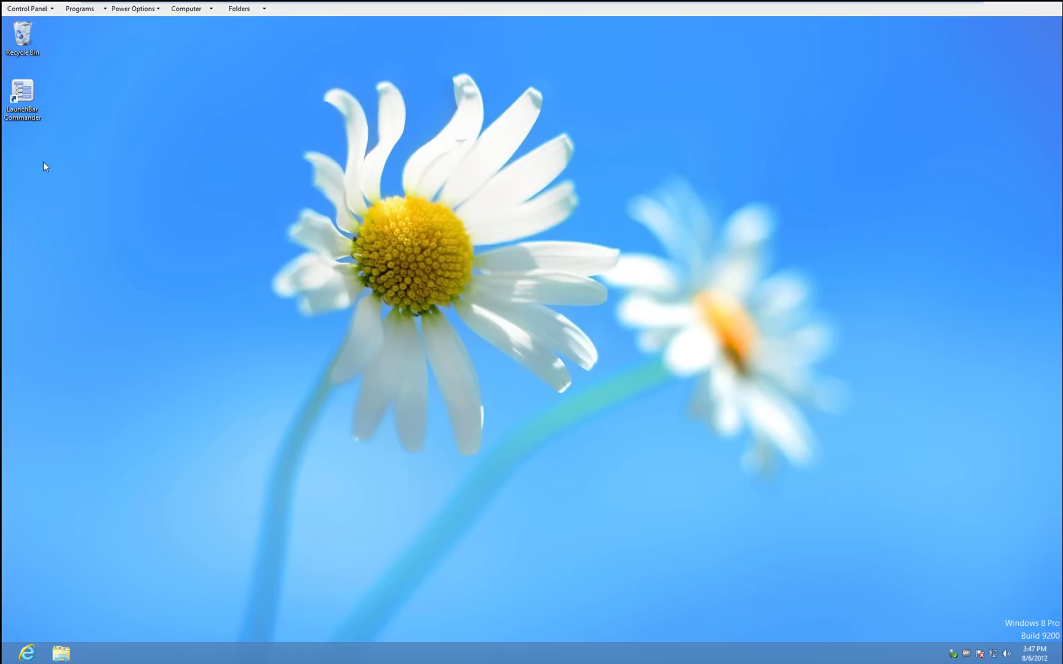
Preview the dock's Computer, Programs and Power Options menus.
click(200, 9)
click(123, 8)
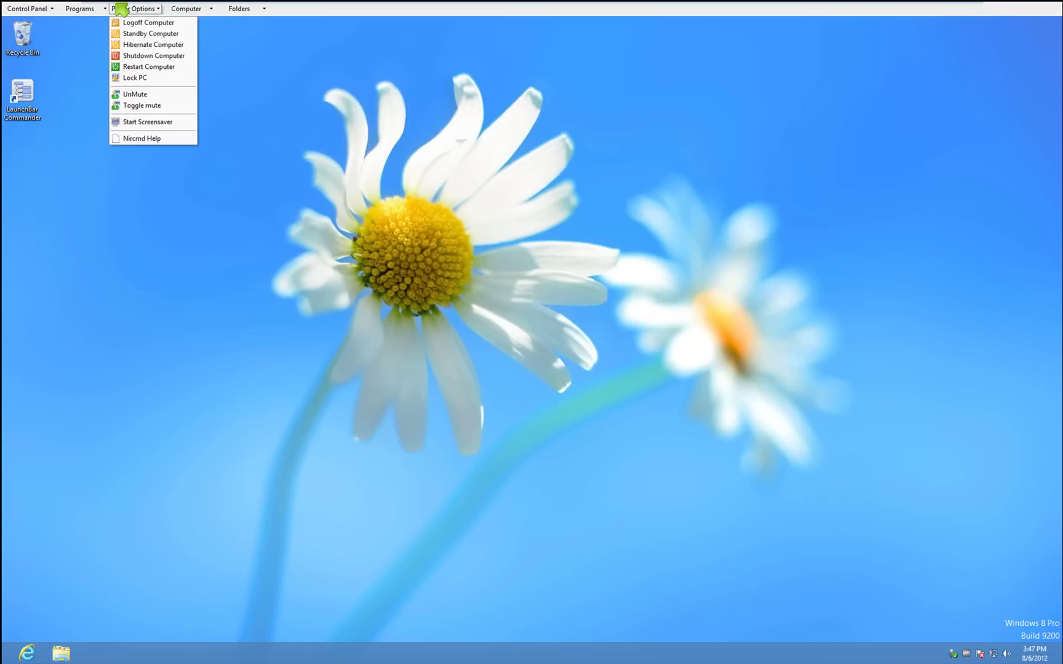
click(80, 9)
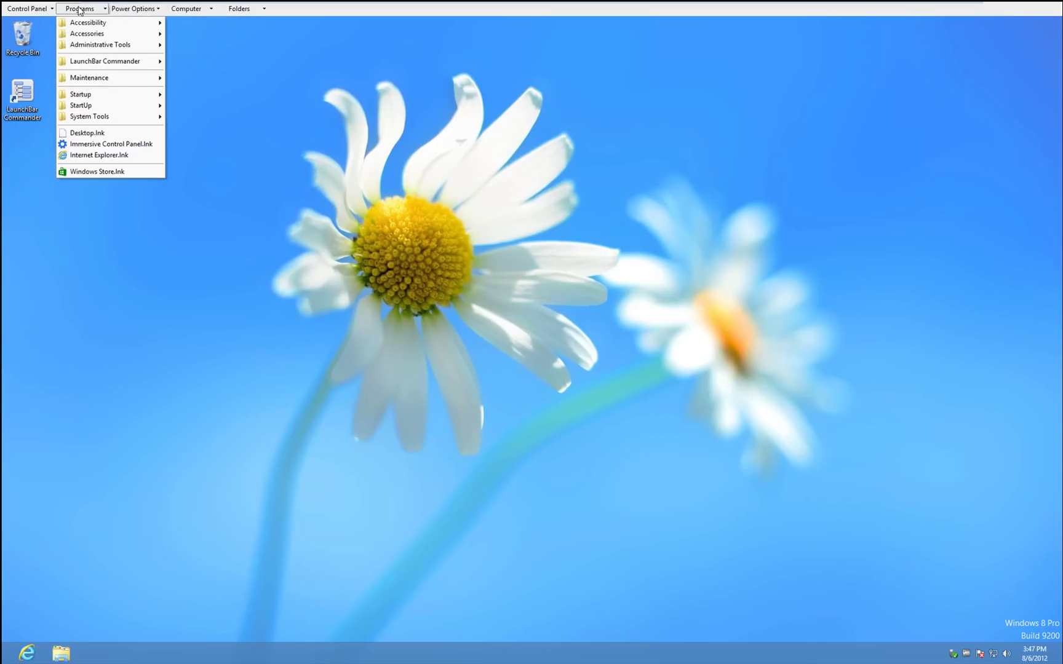
click(293, 105)
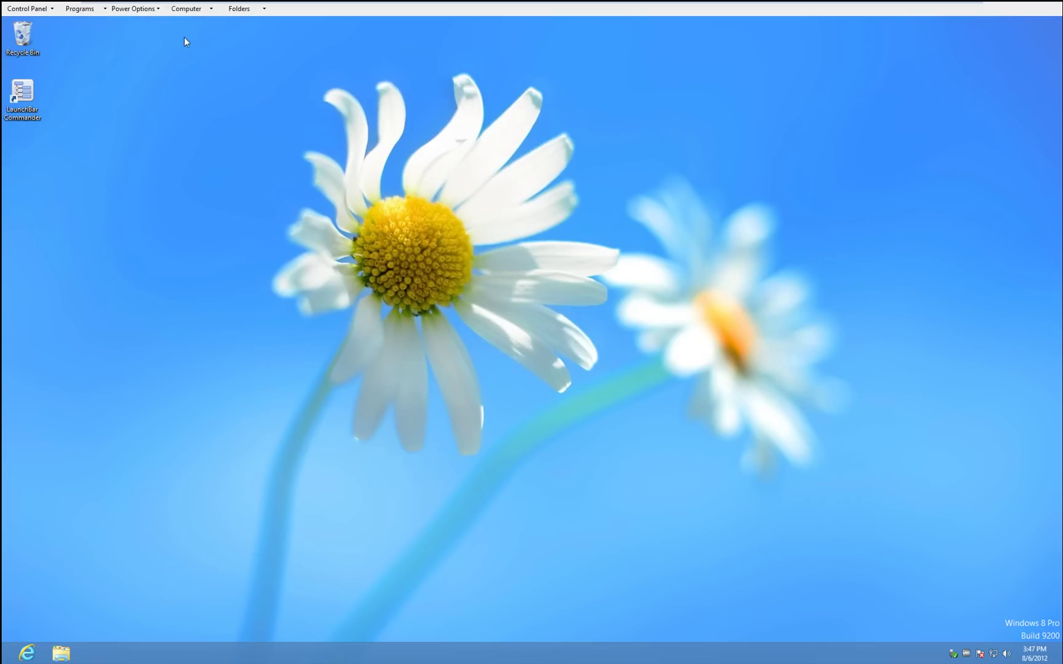
click(158, 10)
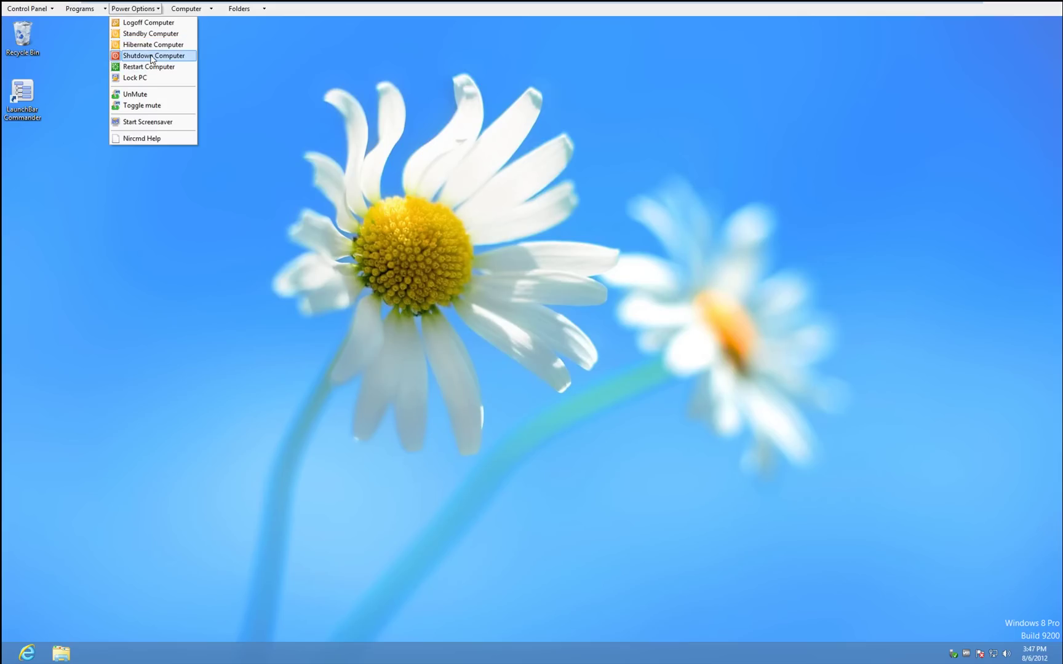
click(152, 57)
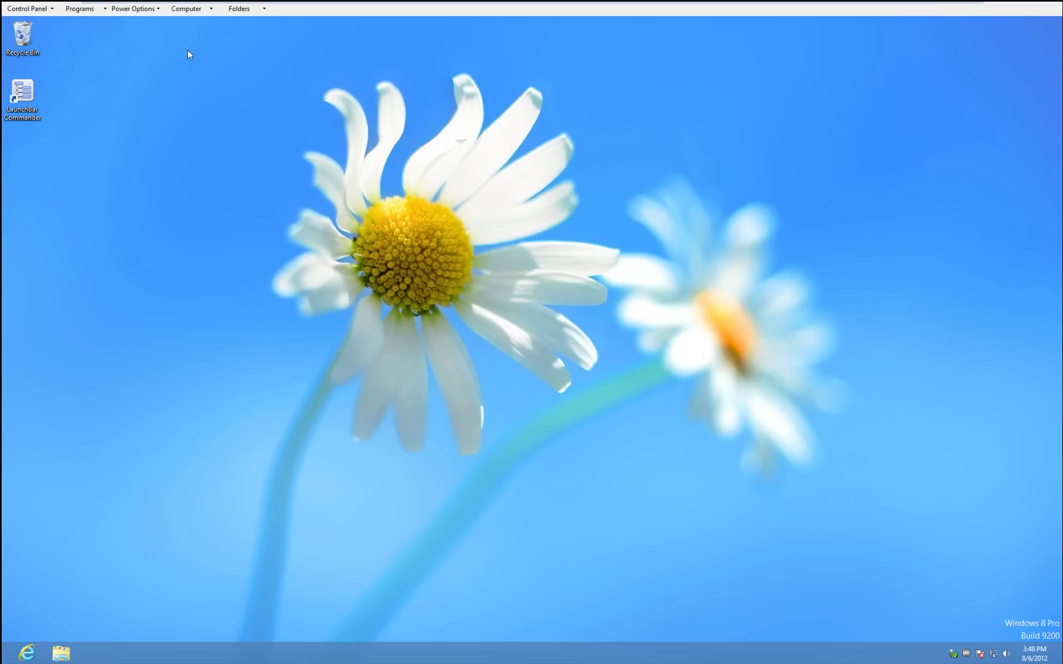
Check the Power Options menu a few more times, then open the dock configuration window.
click(155, 9)
key(Escape)
click(154, 10)
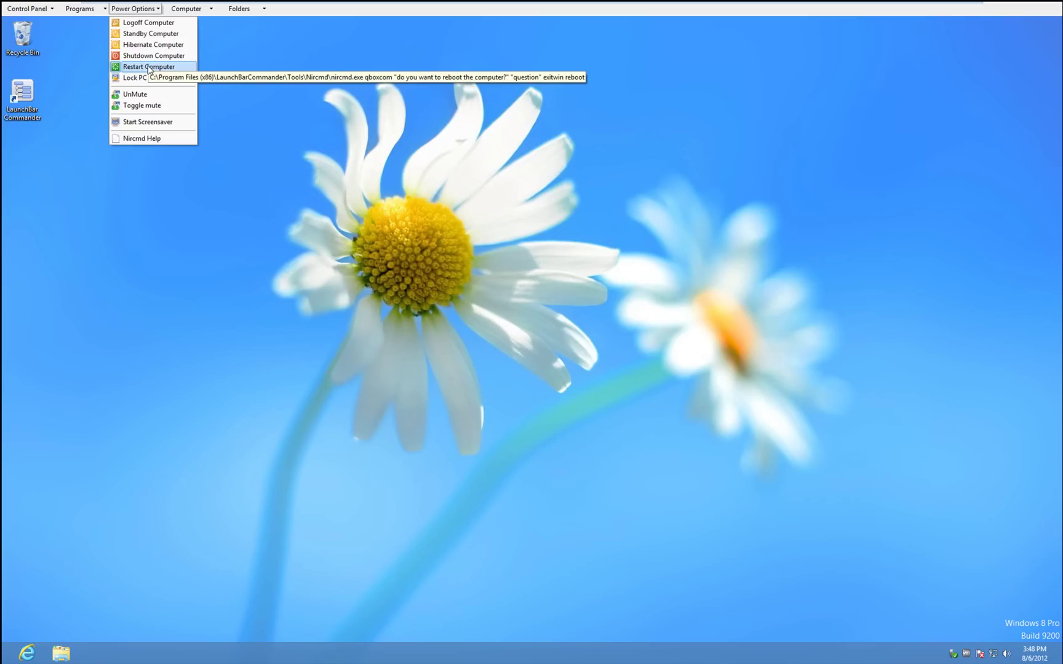
key(Escape)
click(135, 9)
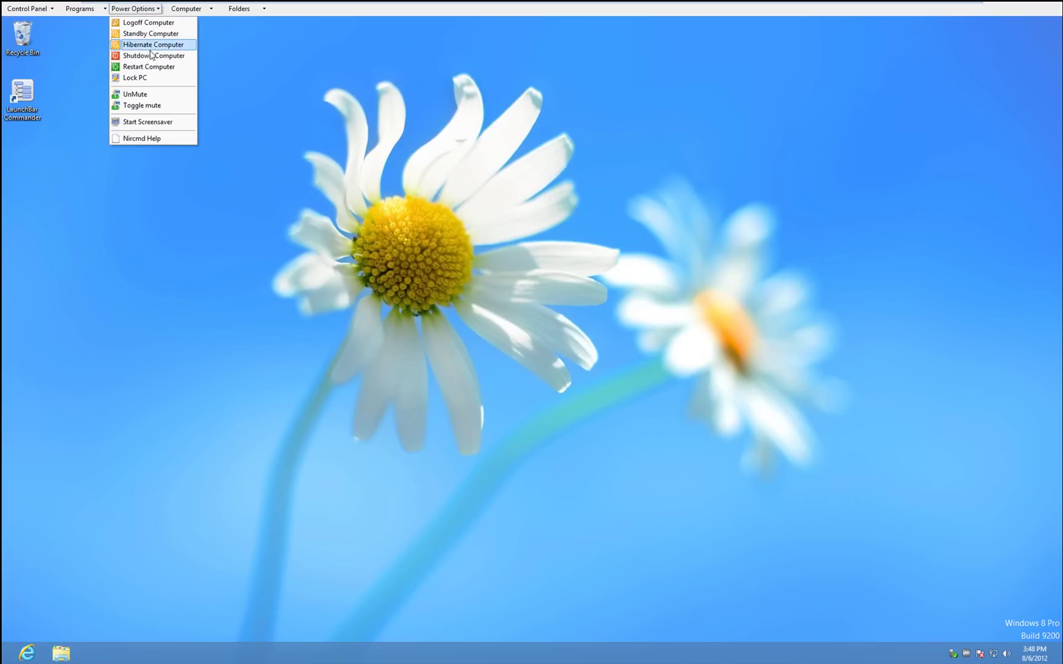
click(142, 9)
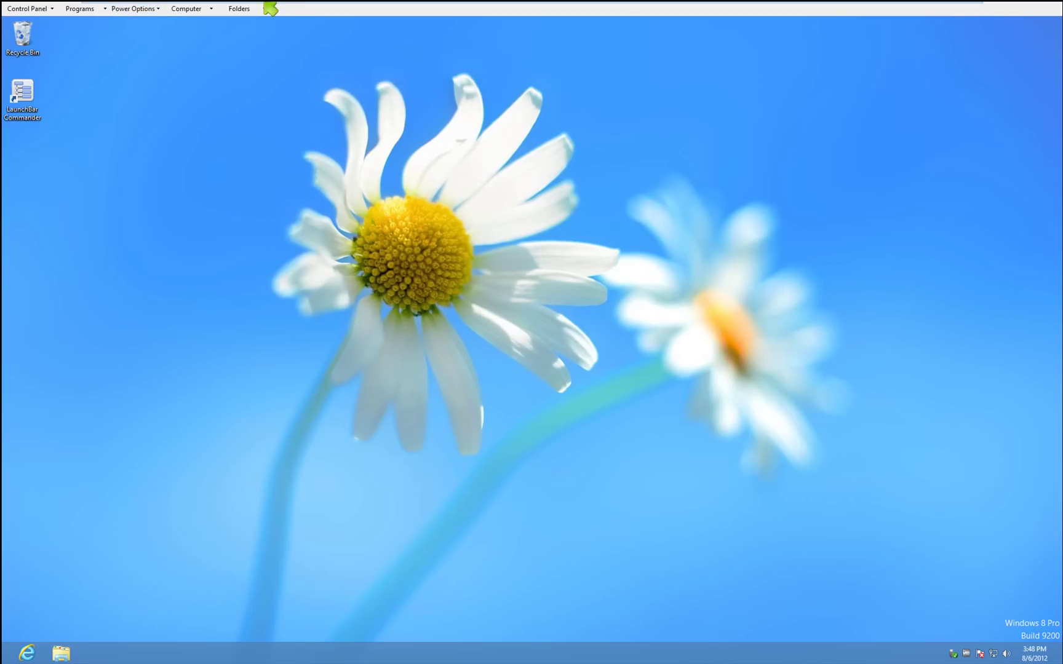
click(289, 9)
click(312, 89)
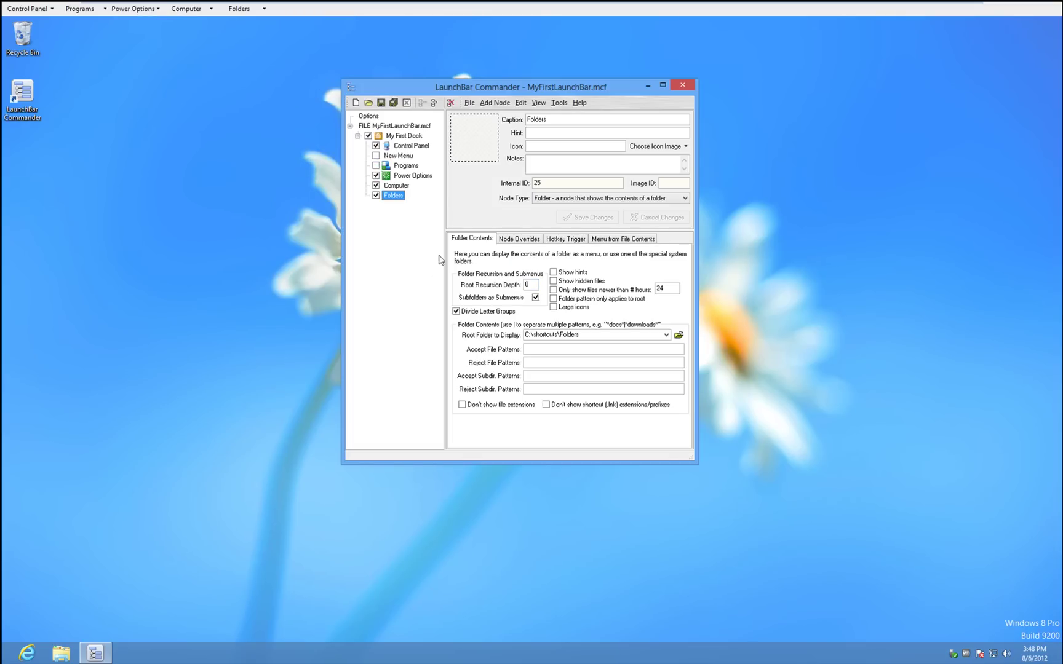
Uncheck Power Options in the node tree so it leaves the dock, and save the configuration.
click(376, 166)
click(375, 166)
click(376, 175)
click(381, 104)
Review the Power Options node's hotkey, menu-from-file and override settings, save again, and close the window.
click(412, 177)
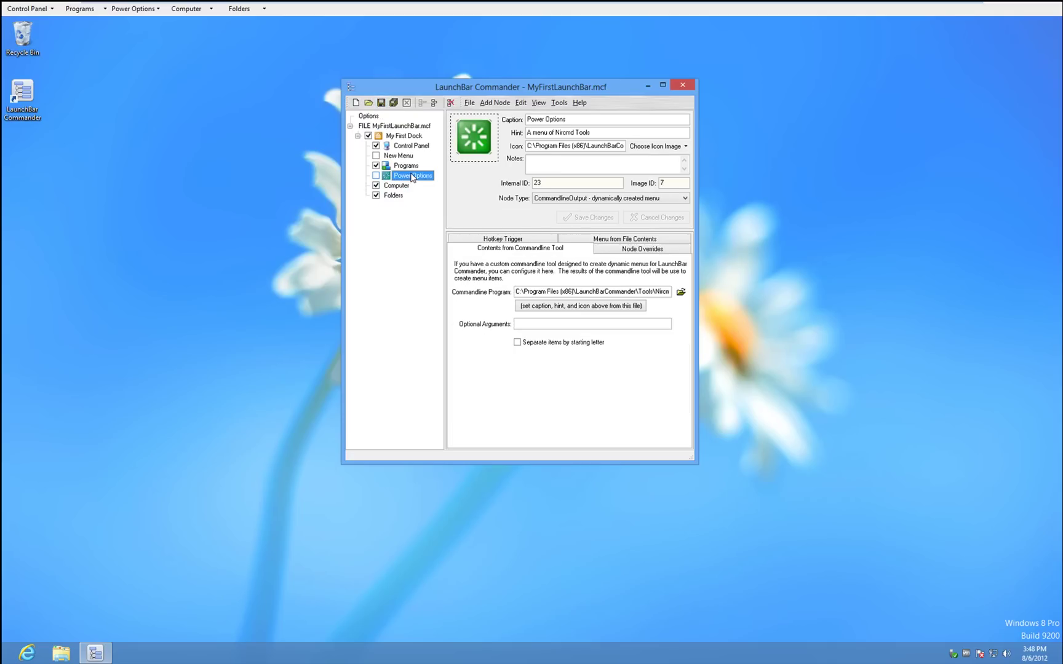
click(511, 240)
click(588, 254)
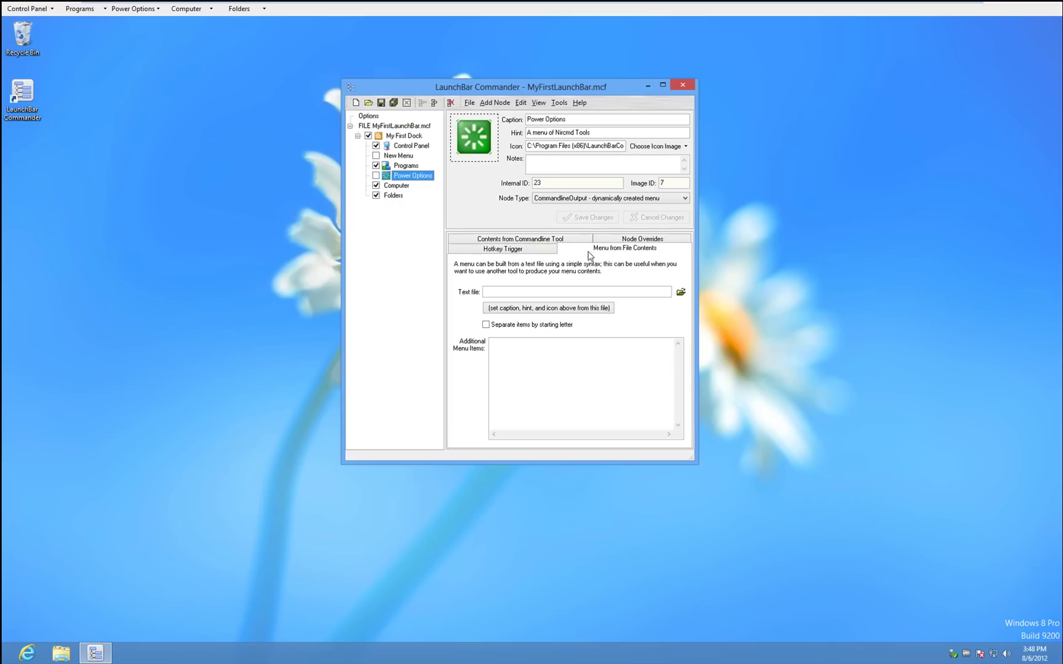
click(613, 242)
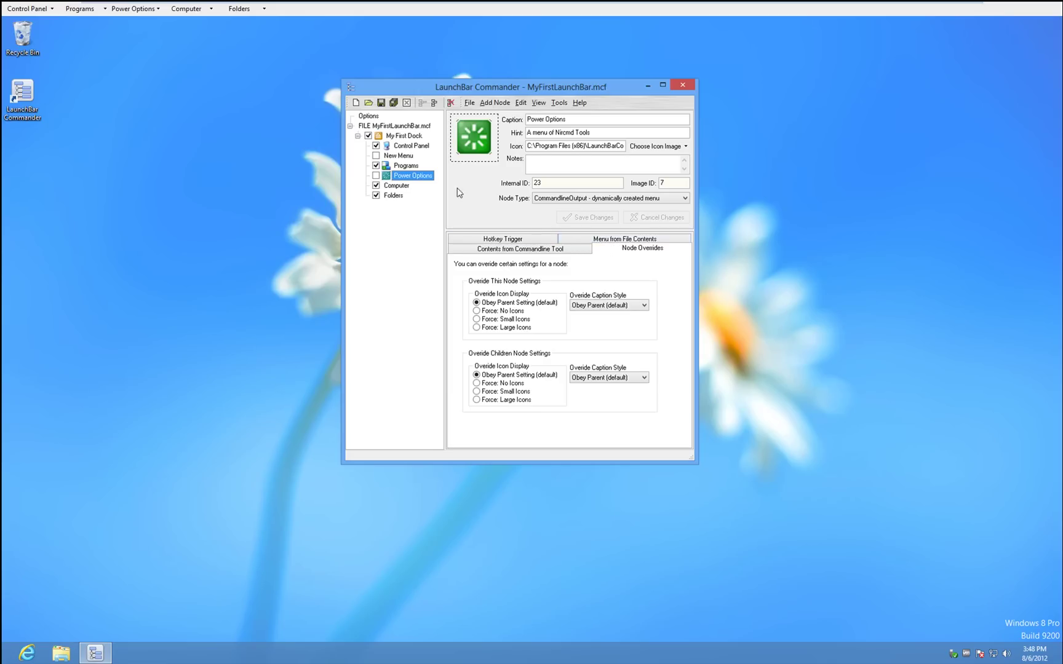
click(381, 103)
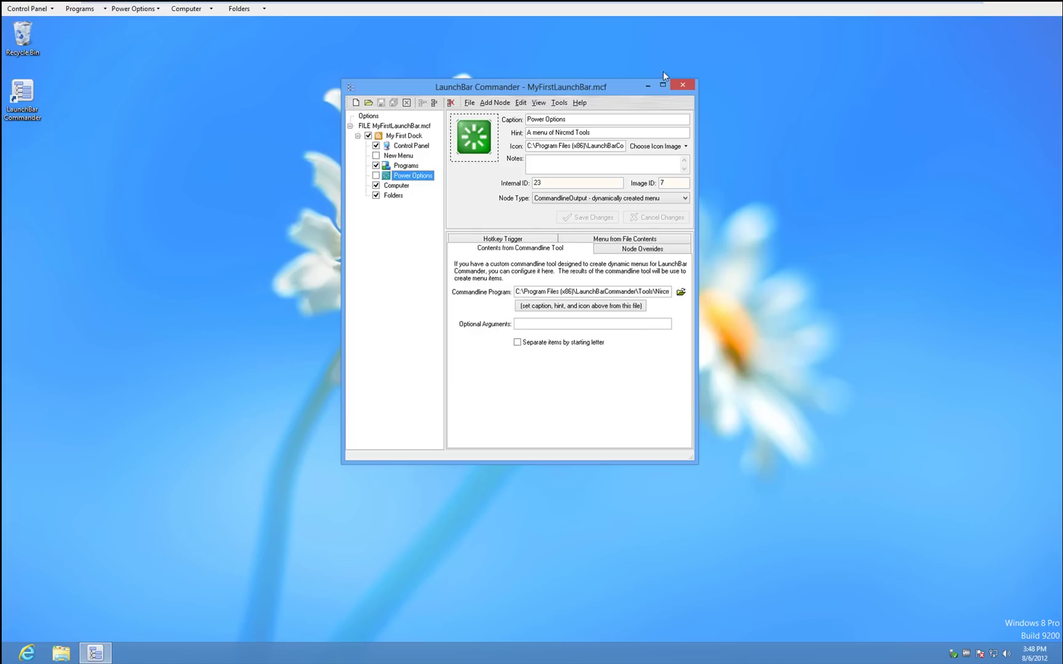
click(684, 88)
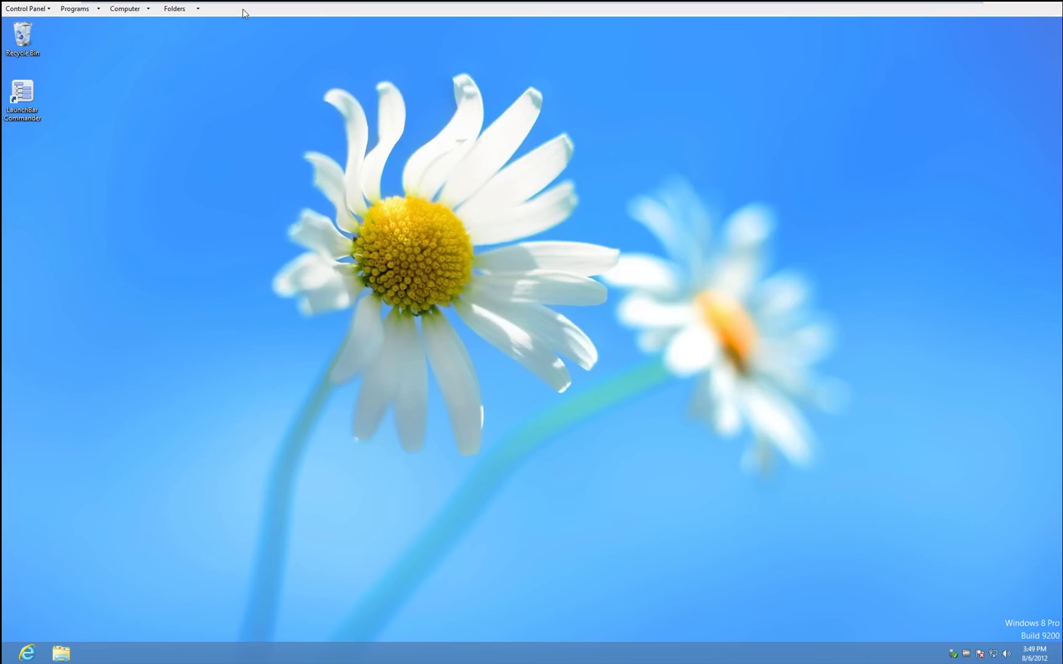
Set My First Dock to the AutoHide docking preference, save, and close the configuration window.
right_click(244, 12)
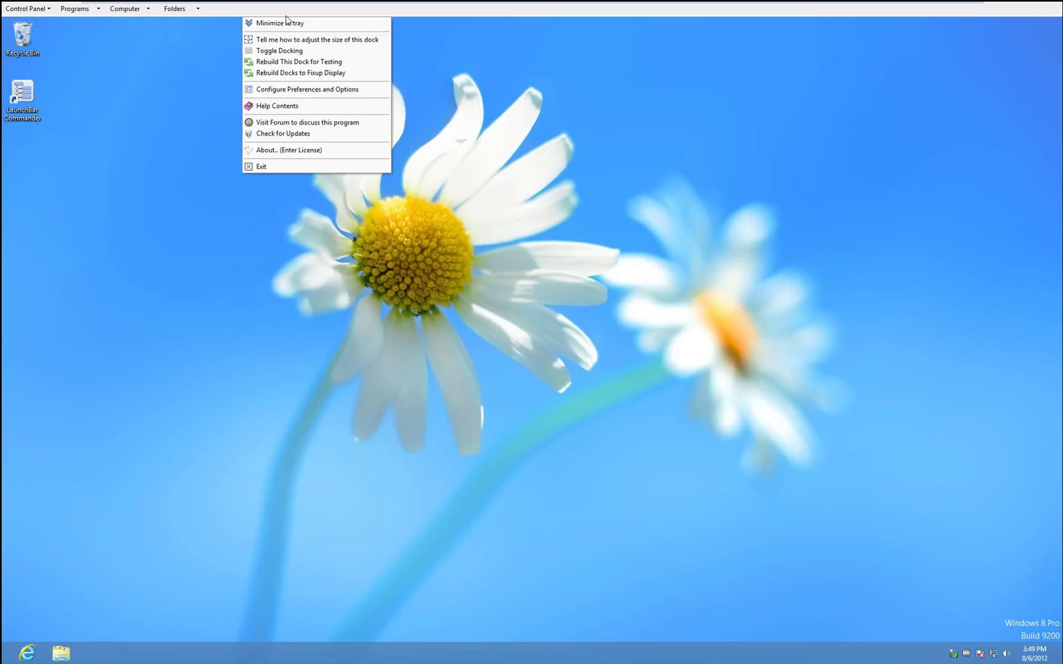
click(301, 90)
click(395, 136)
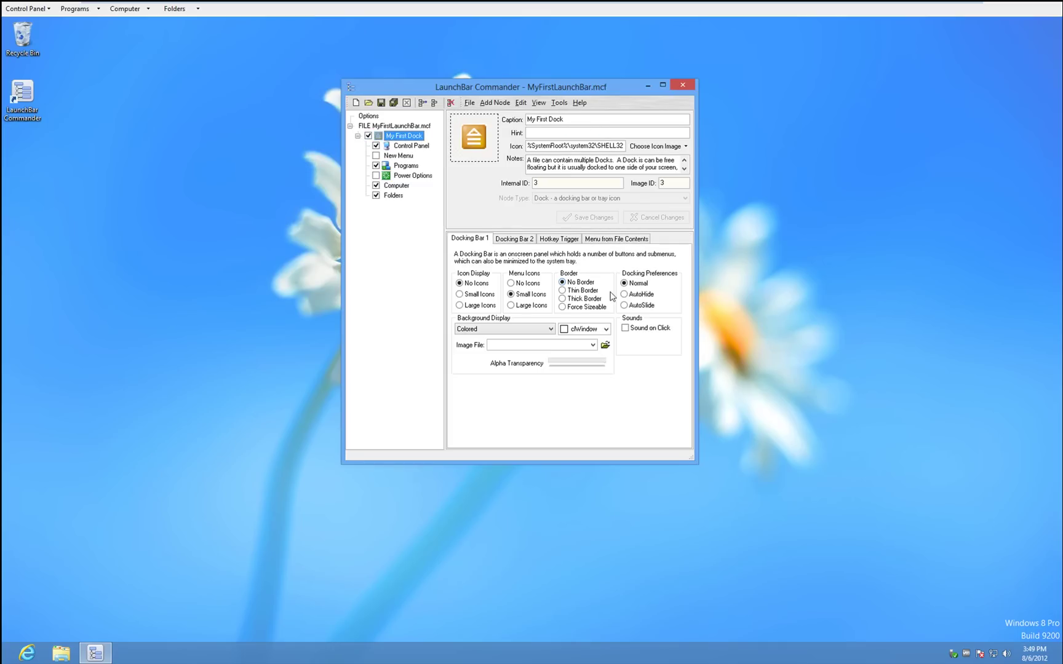
click(636, 306)
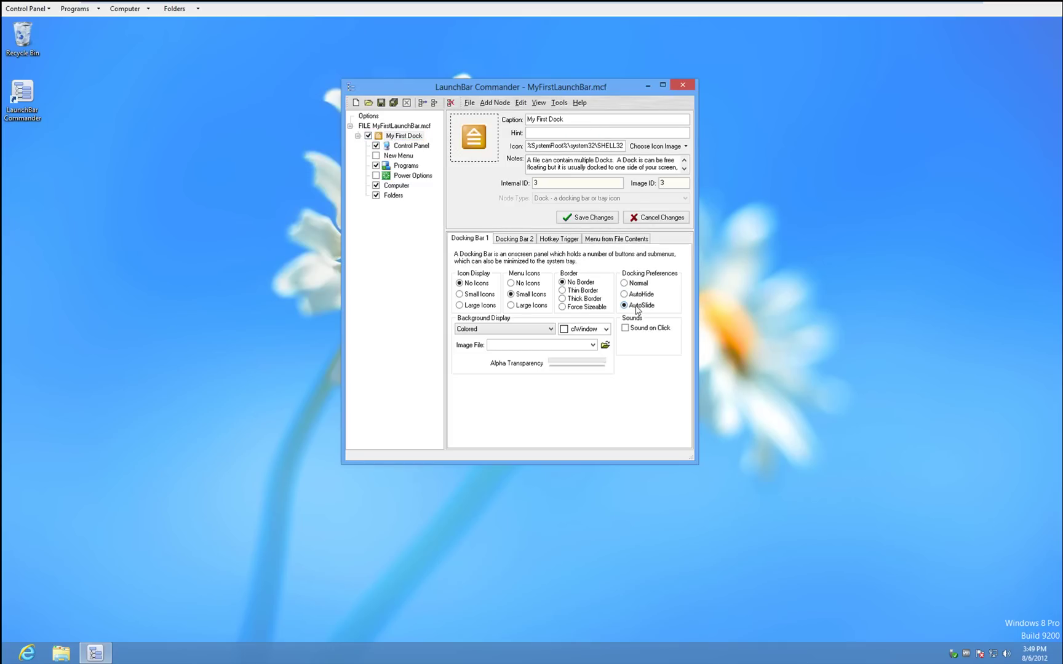
click(382, 102)
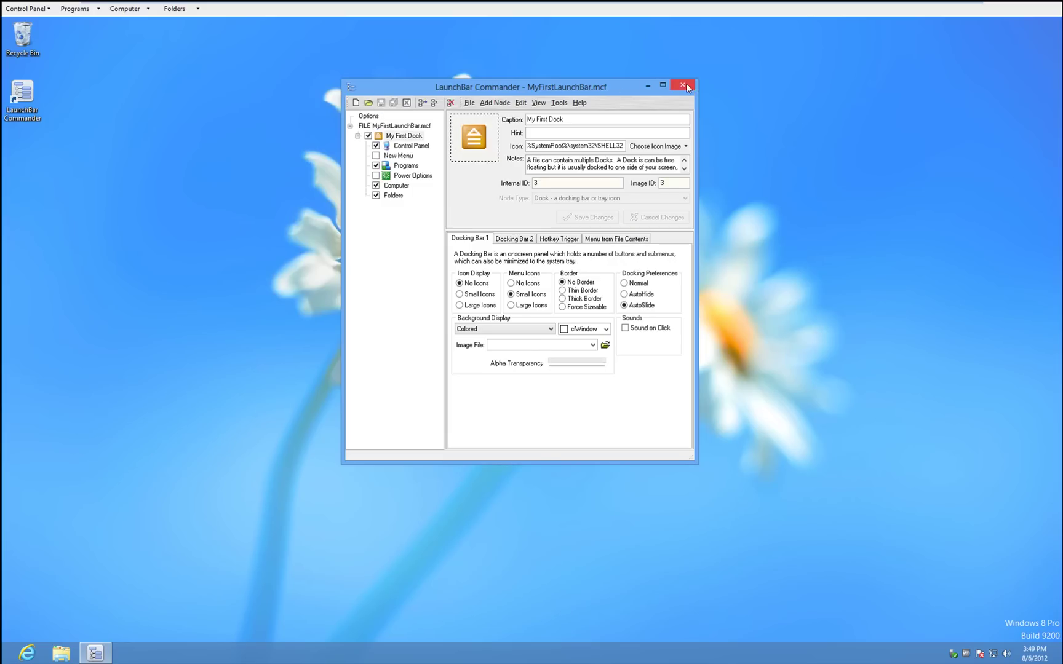
click(683, 85)
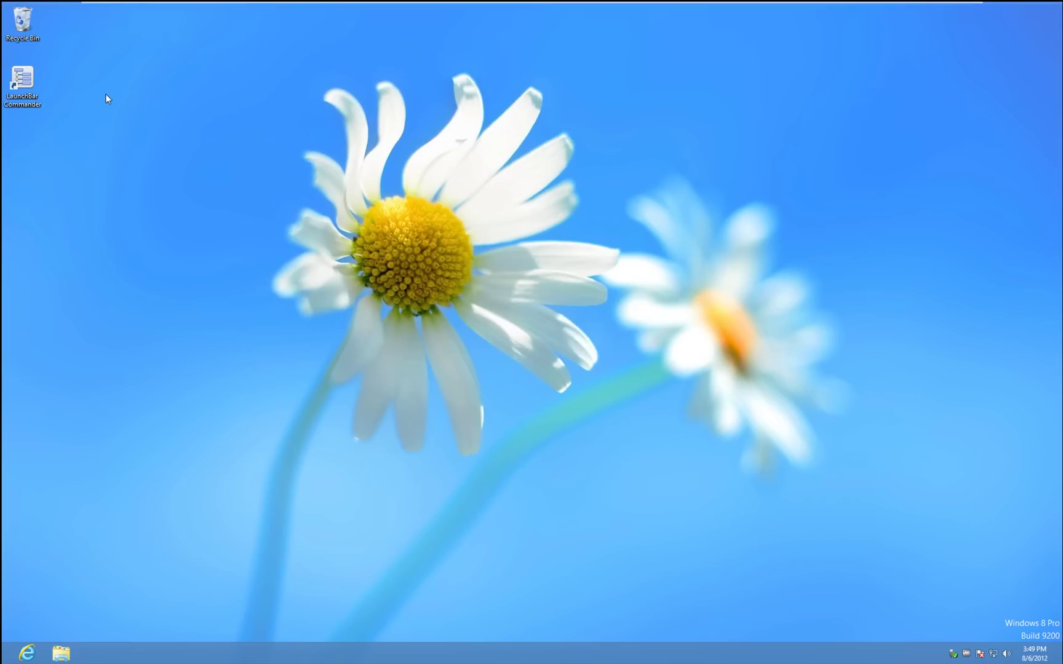
mouse_move(107, 2)
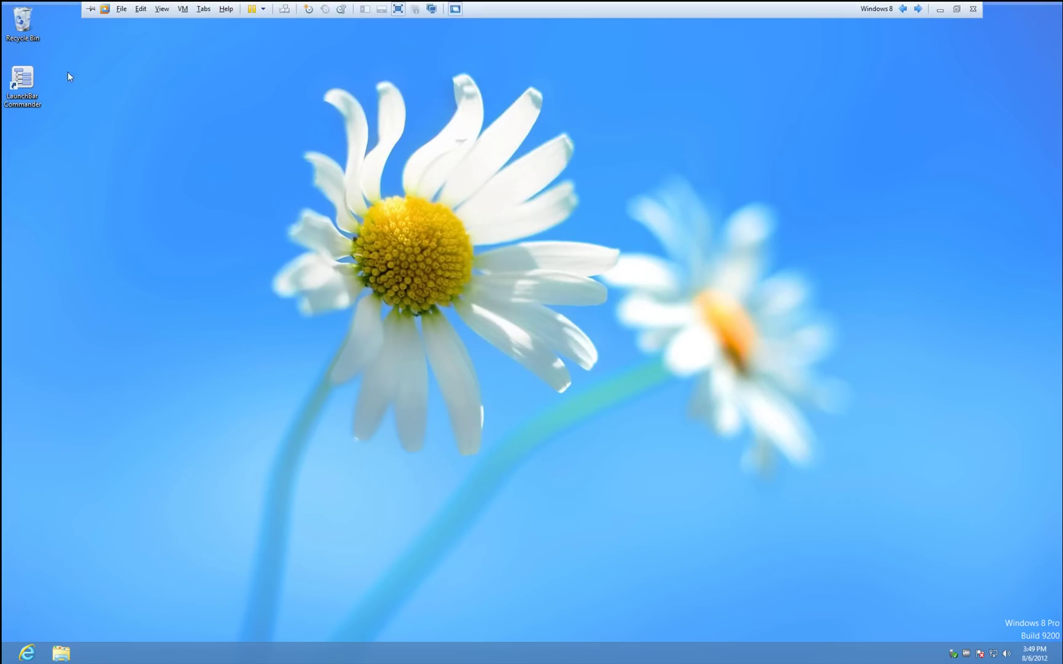
mouse_move(48, 5)
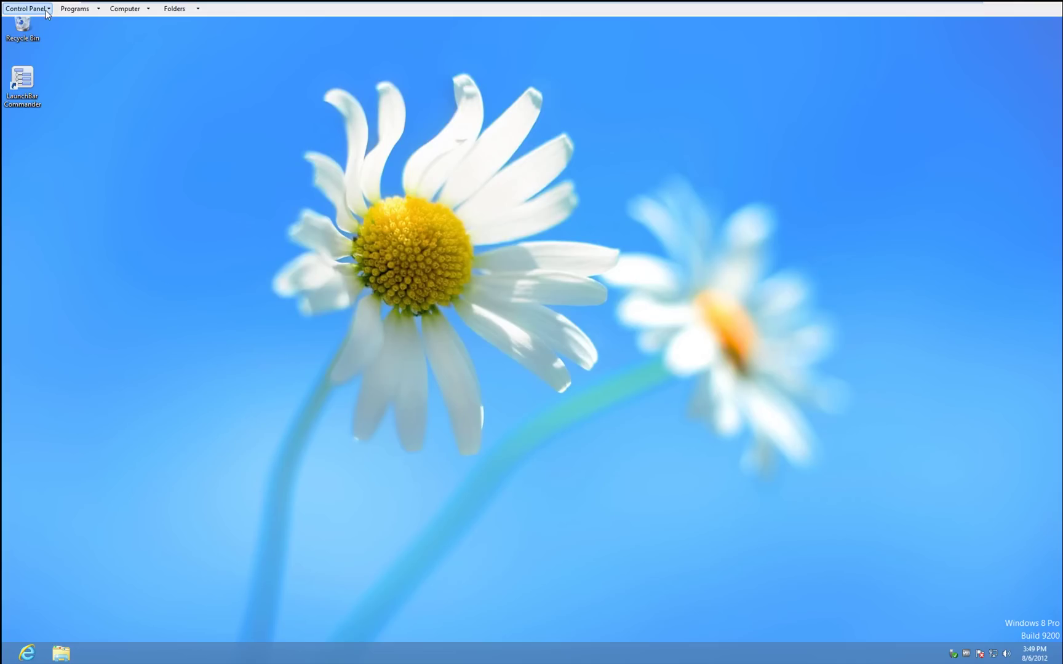
Reapply the AutoHide option, save it again and confirm the dock tucks away.
right_click(223, 9)
click(287, 81)
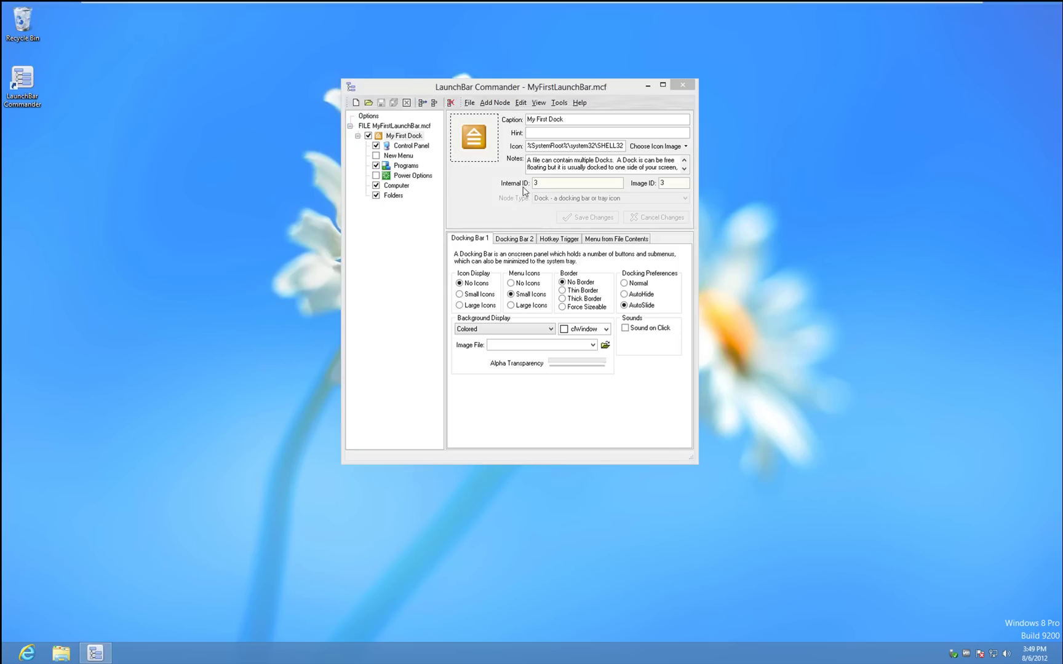
click(644, 294)
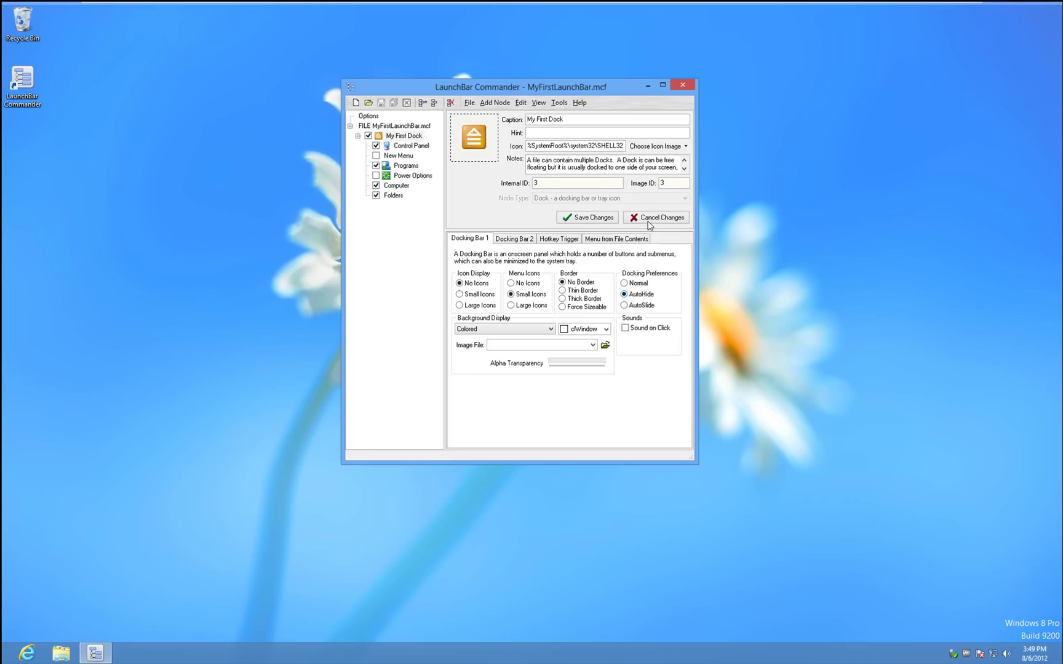
click(382, 103)
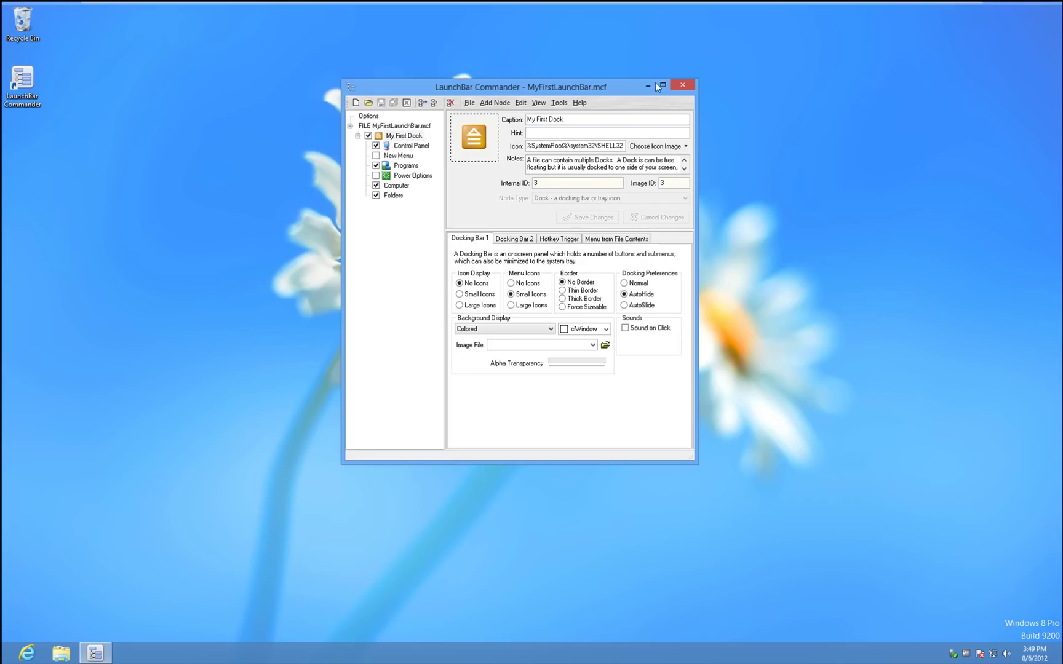
click(682, 85)
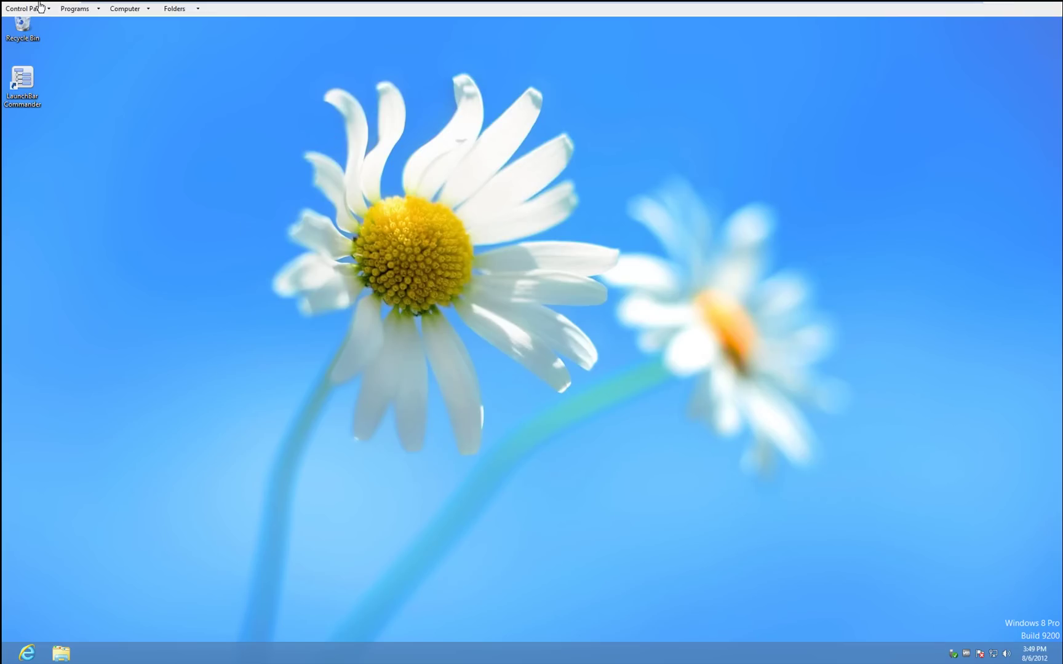
mouse_move(59, 5)
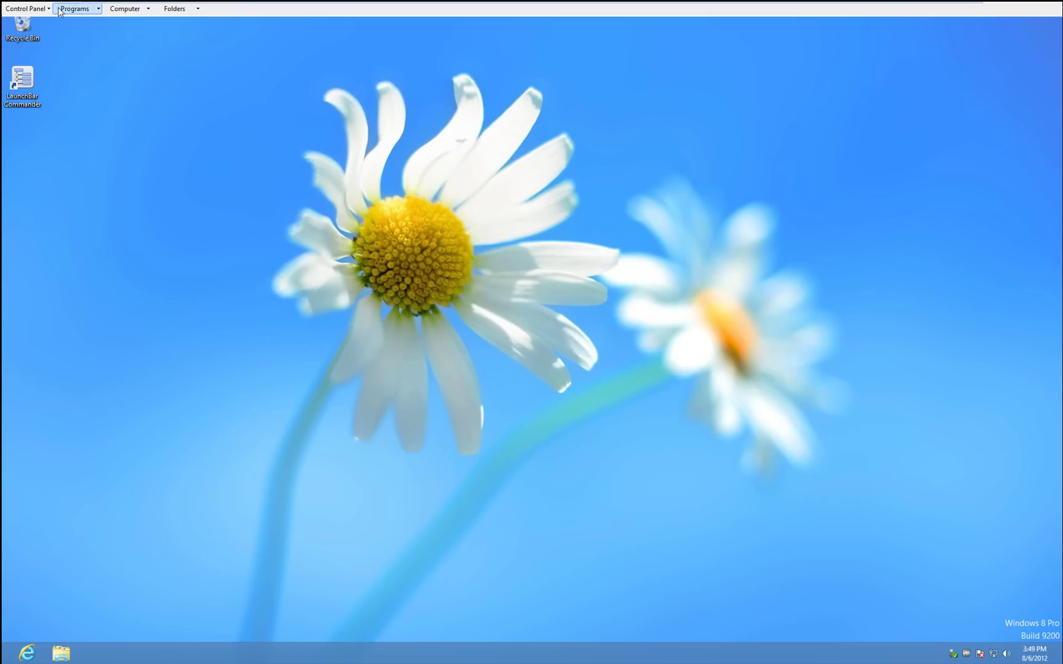
Open Internet Explorer maximized on MSN.com and check the dock's Programs, Computer and Folders menus over it.
click(26, 655)
double_click(341, 29)
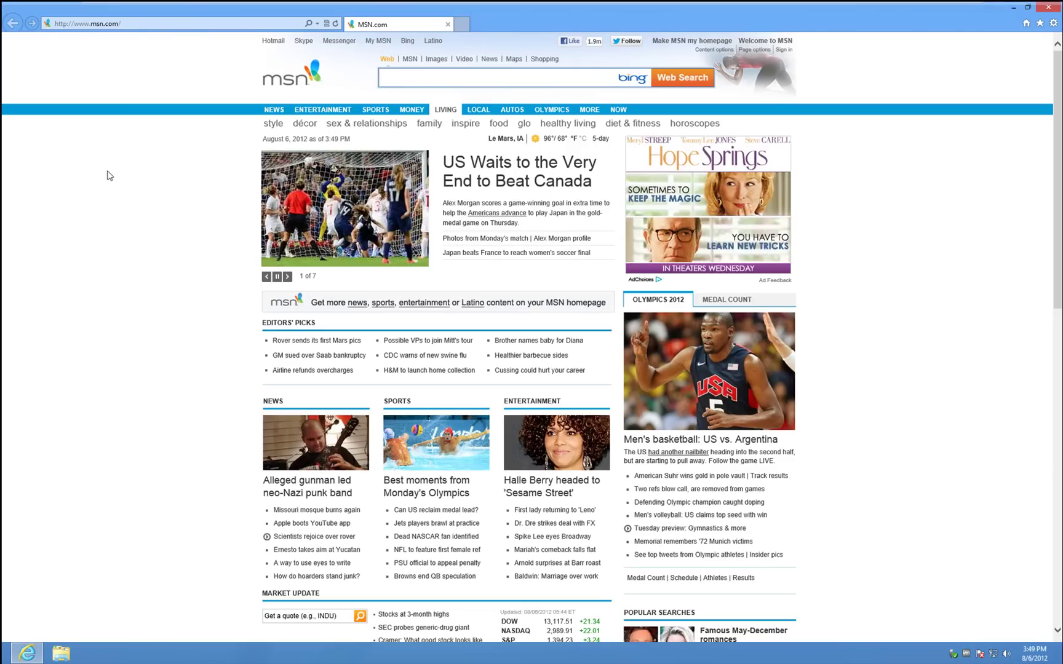
mouse_move(10, 7)
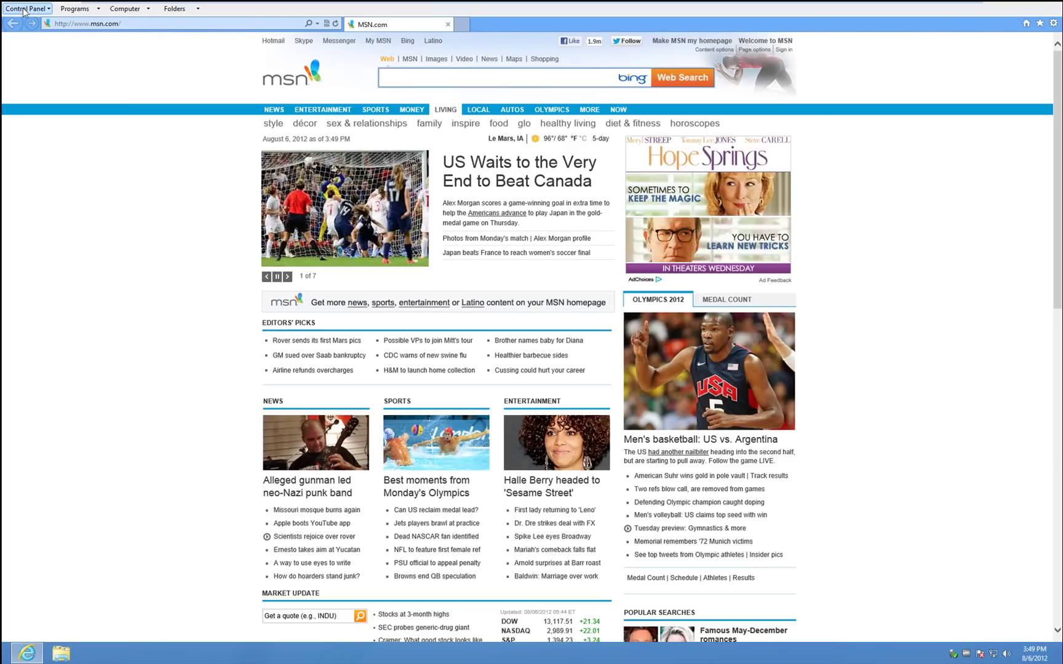
click(74, 8)
click(126, 9)
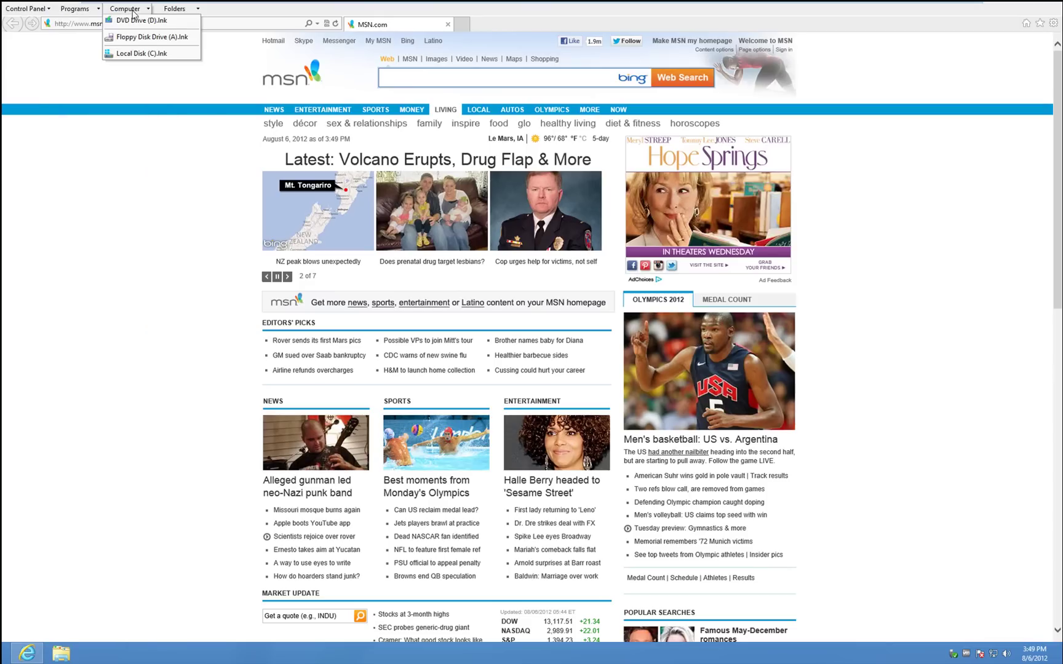
mouse_move(174, 9)
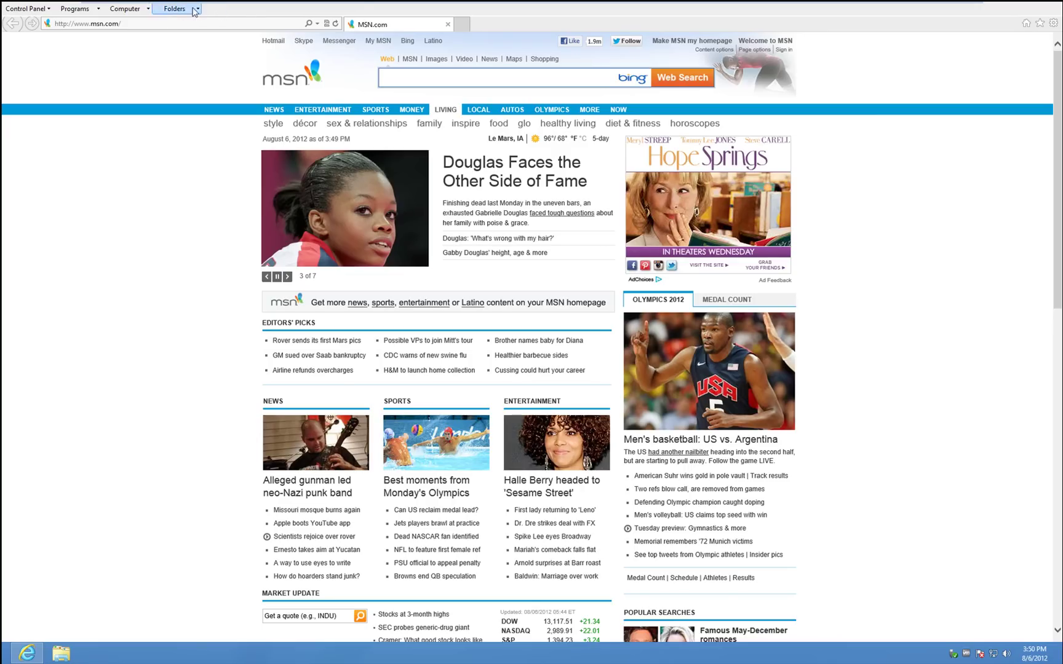
Add a Directory Folder child node to My First Dock and clear its New Folder caption.
right_click(216, 10)
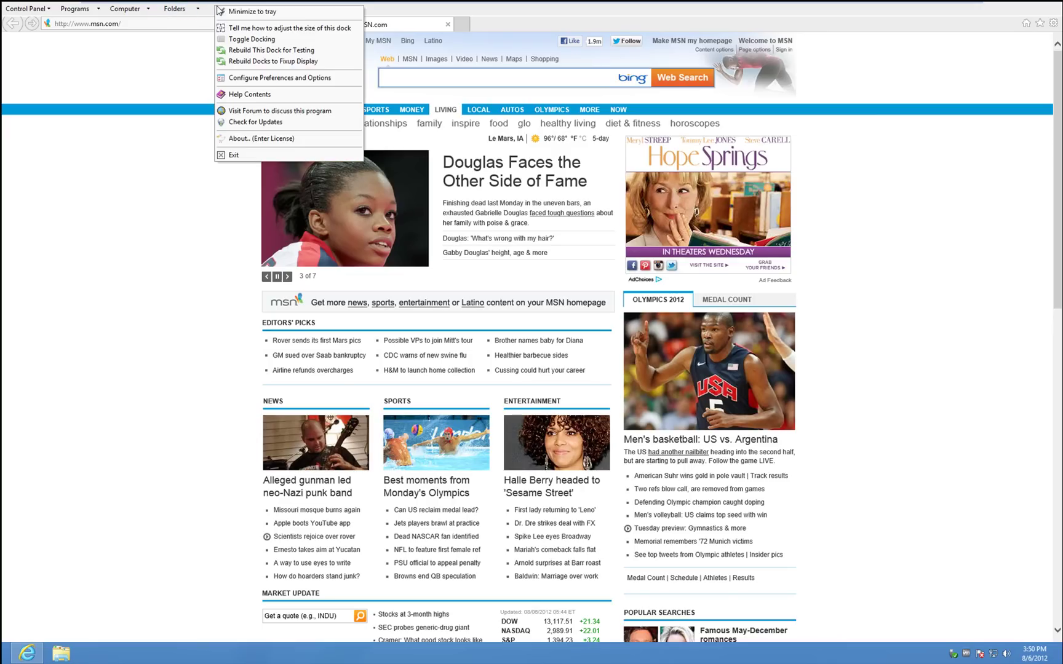
click(271, 79)
click(397, 137)
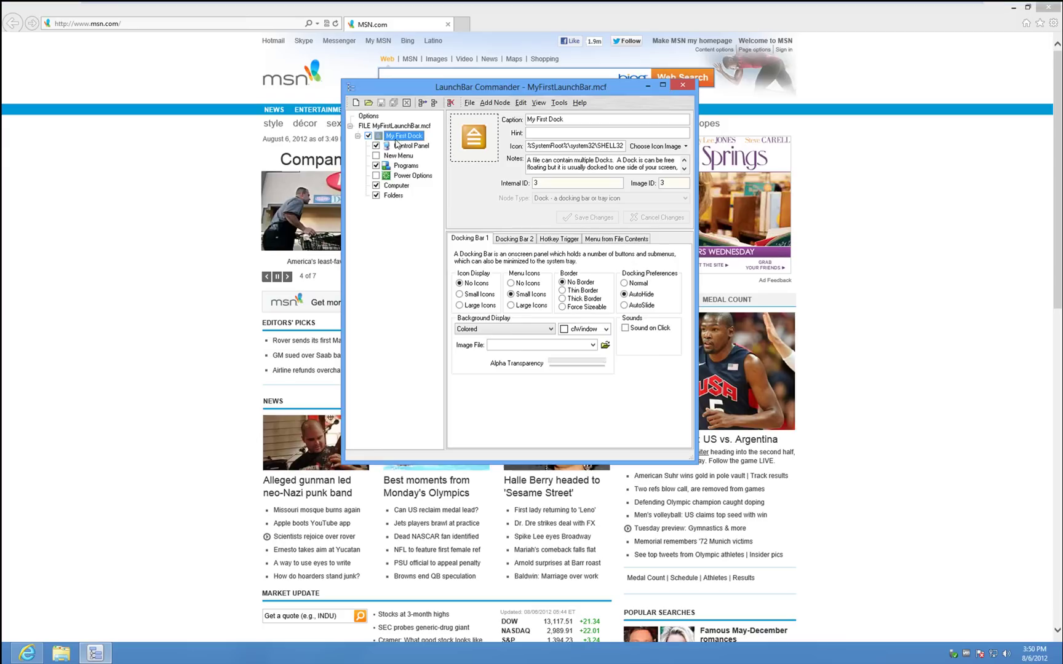
click(495, 102)
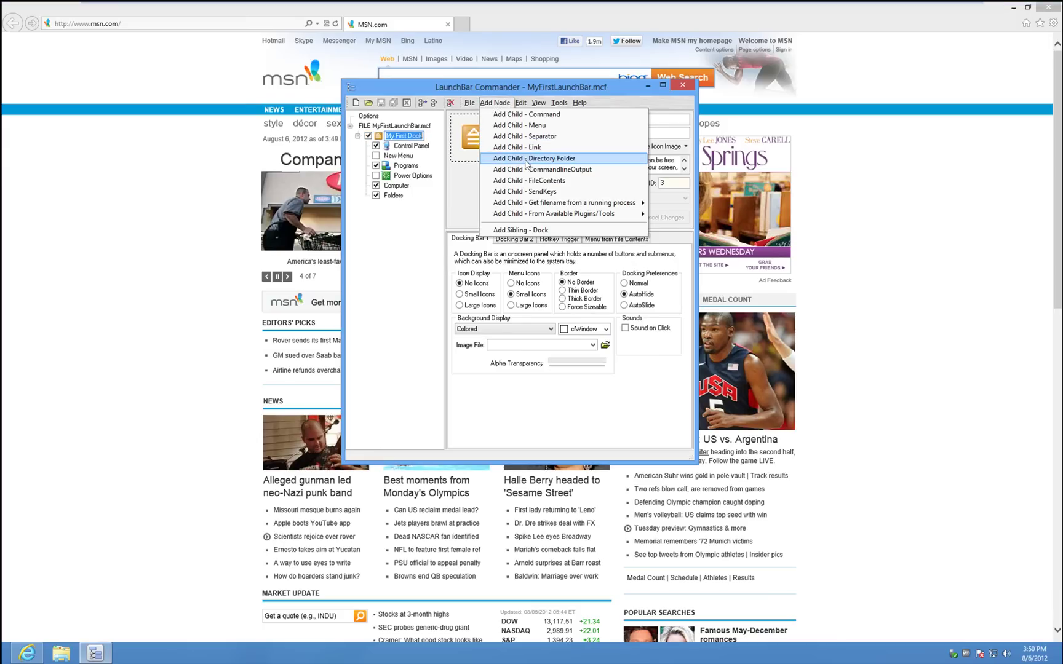
click(527, 159)
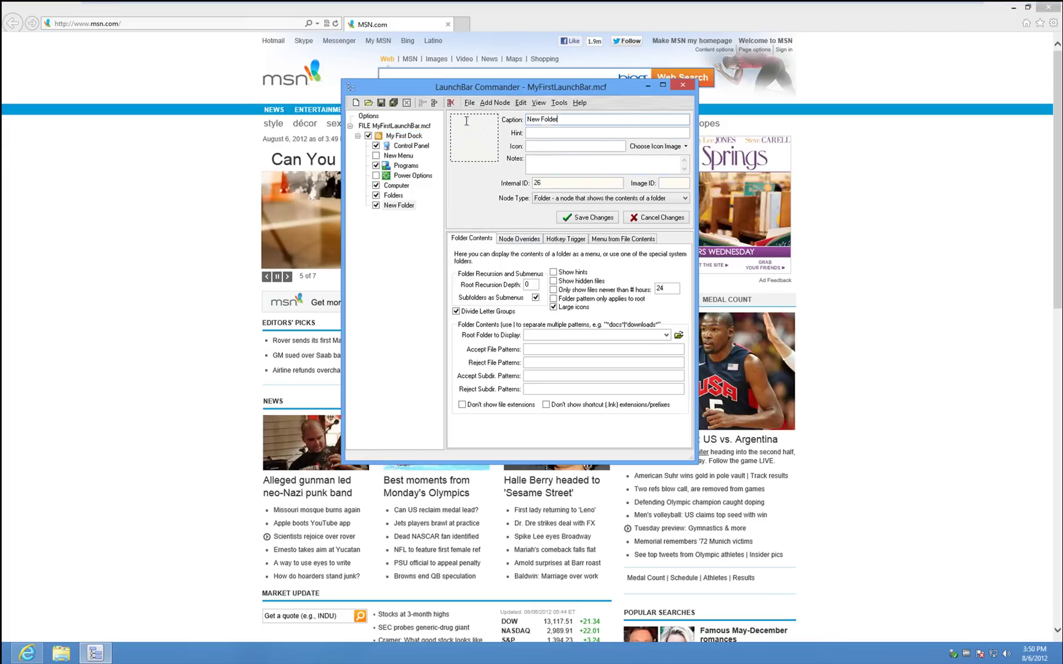
drag(575, 119, 443, 129)
key(BackSpace)
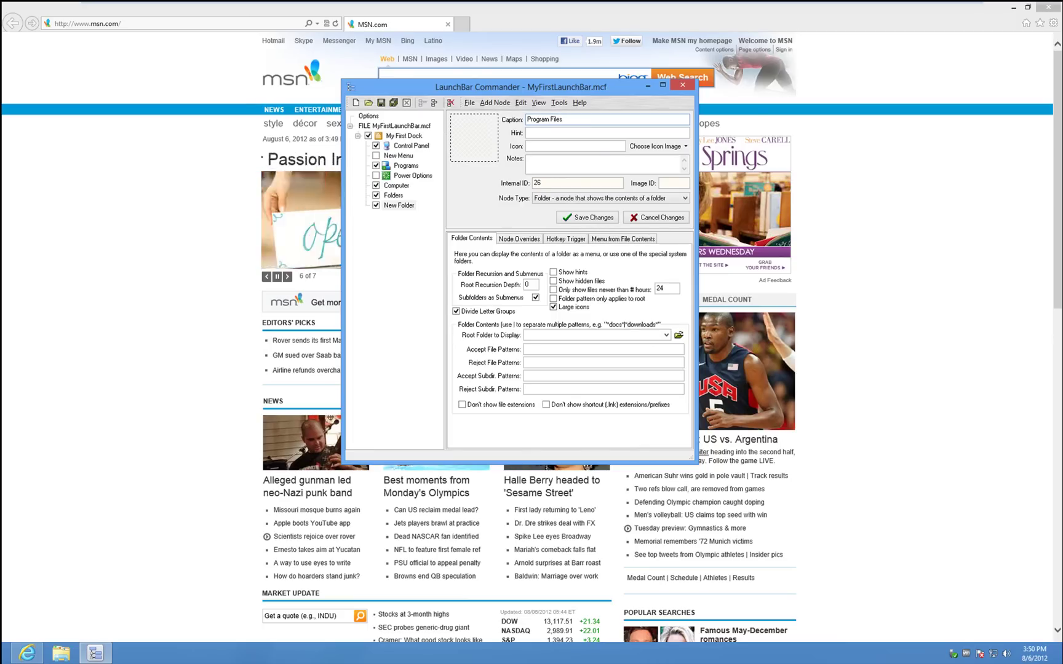
Point the Program Files node at C:\Program Files and save the changes.
click(678, 336)
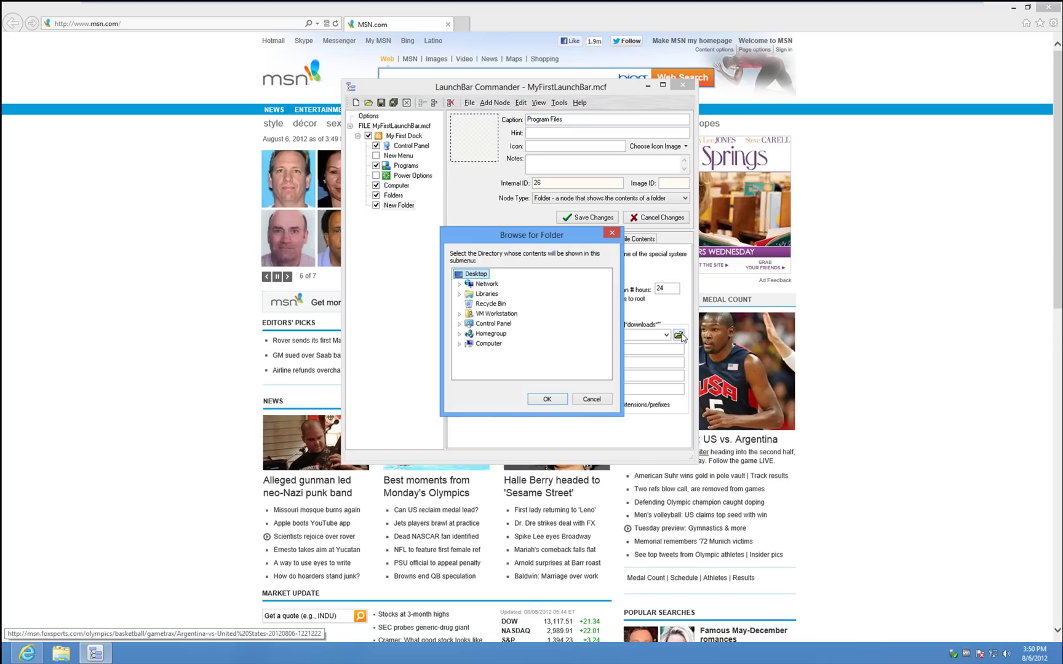
click(460, 343)
click(471, 353)
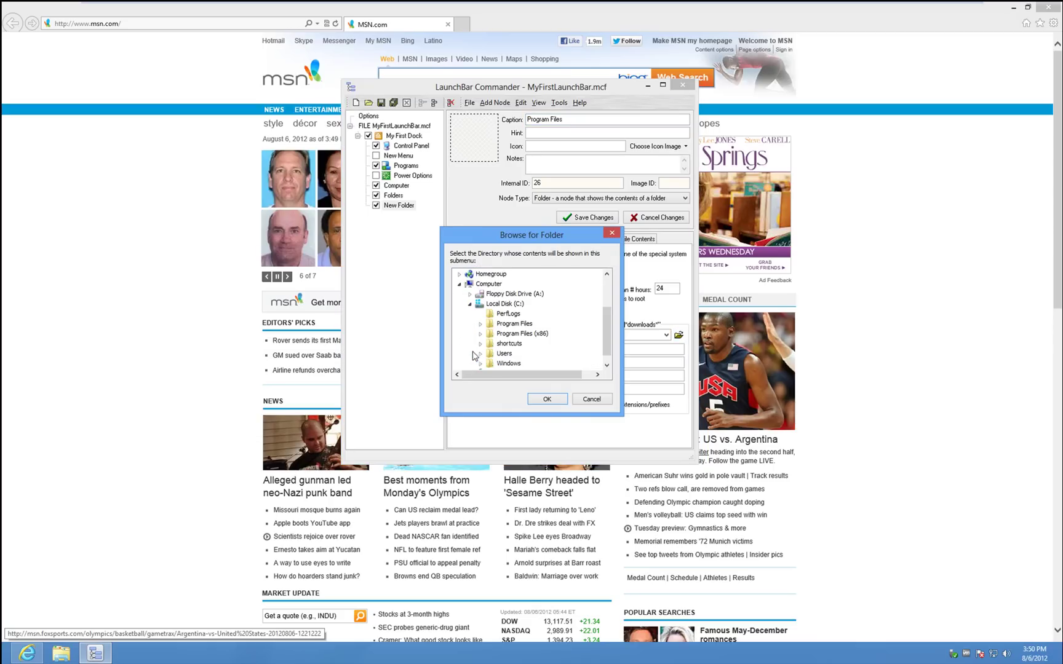
click(522, 326)
click(547, 399)
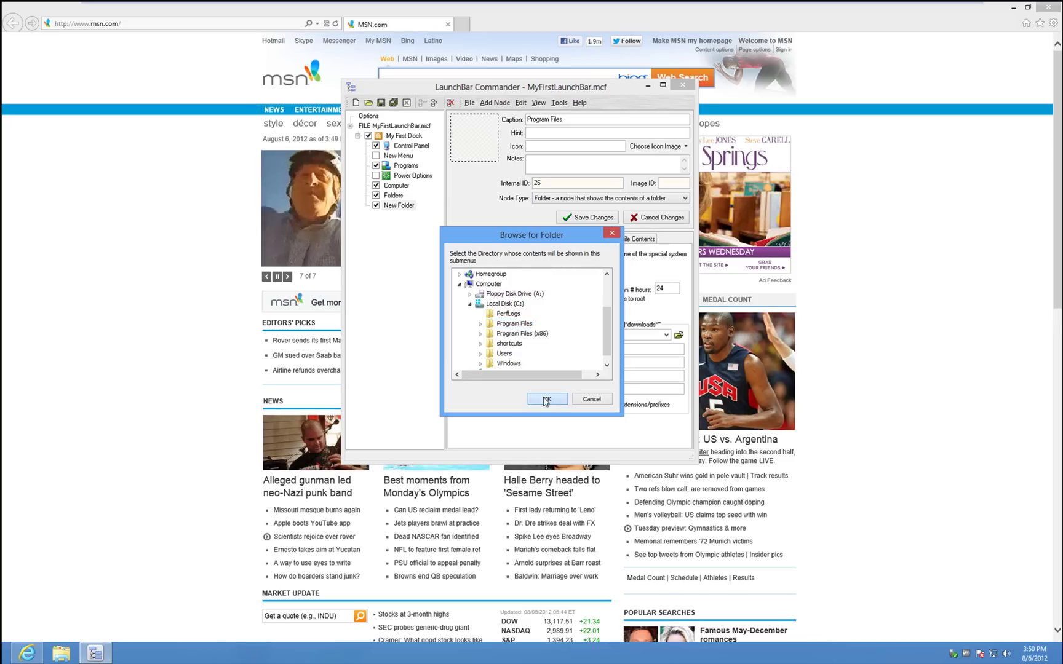
click(579, 218)
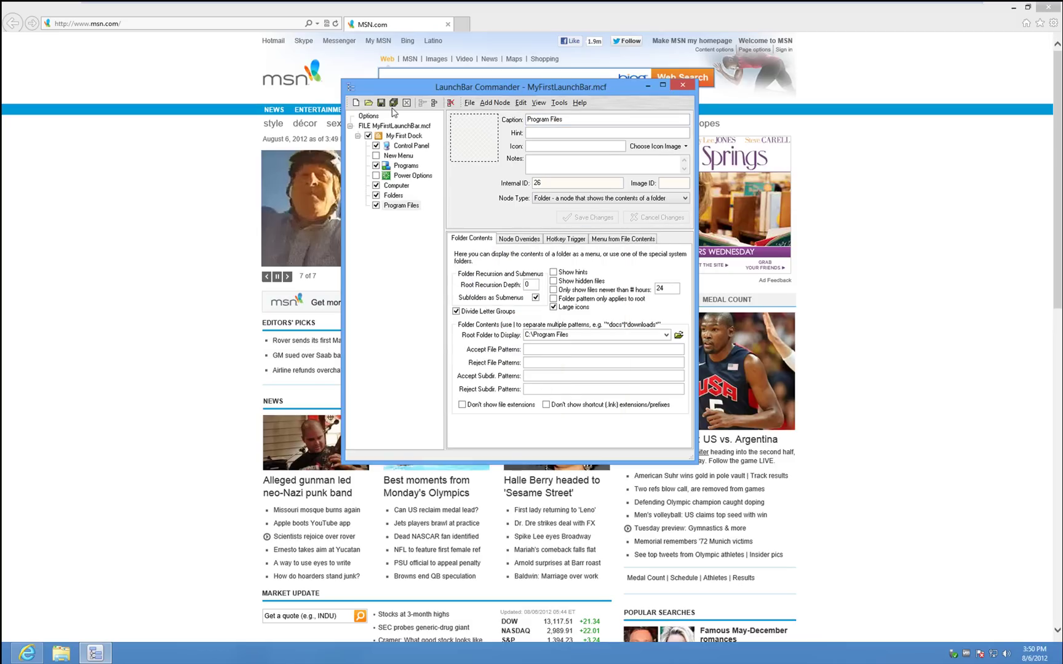
Close the configuration window and preview the new Program Files menu on the dock.
click(682, 85)
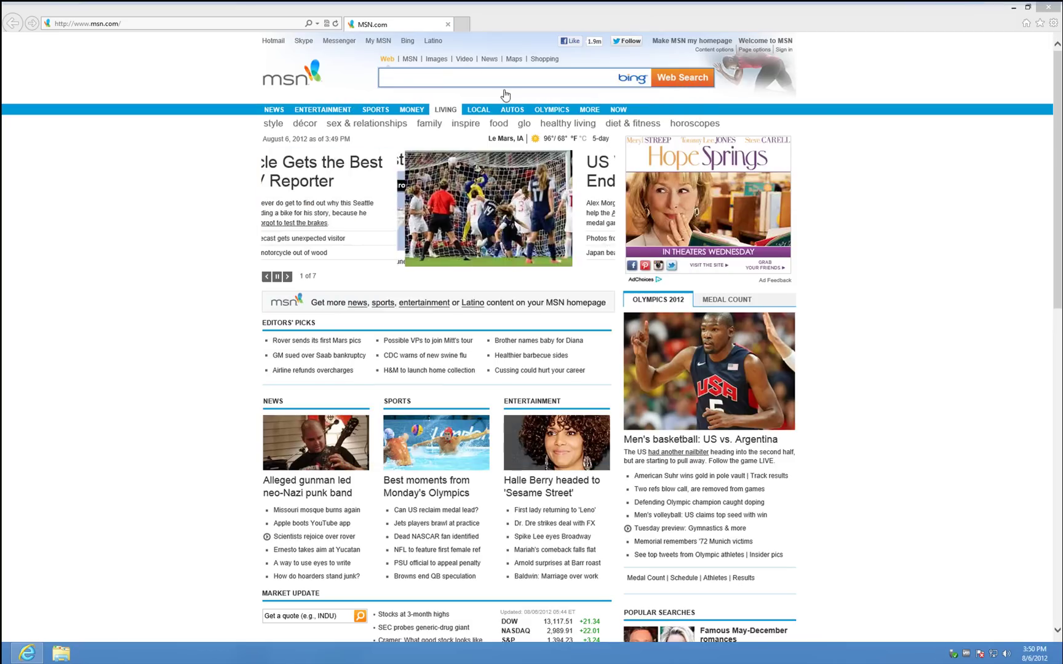
mouse_move(981, 9)
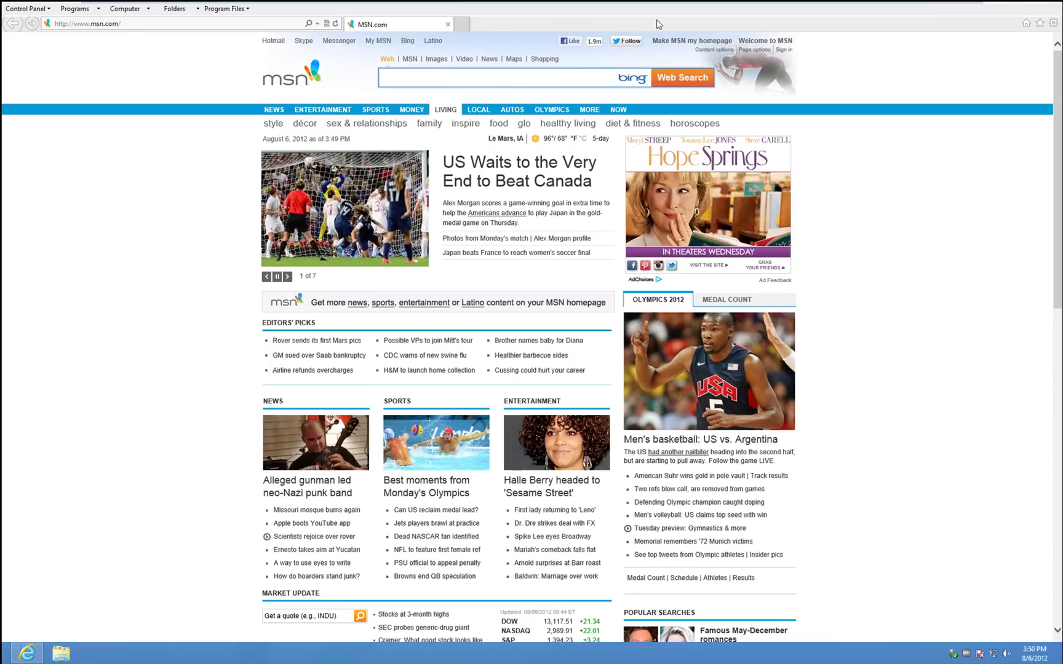
click(228, 9)
mouse_move(231, 22)
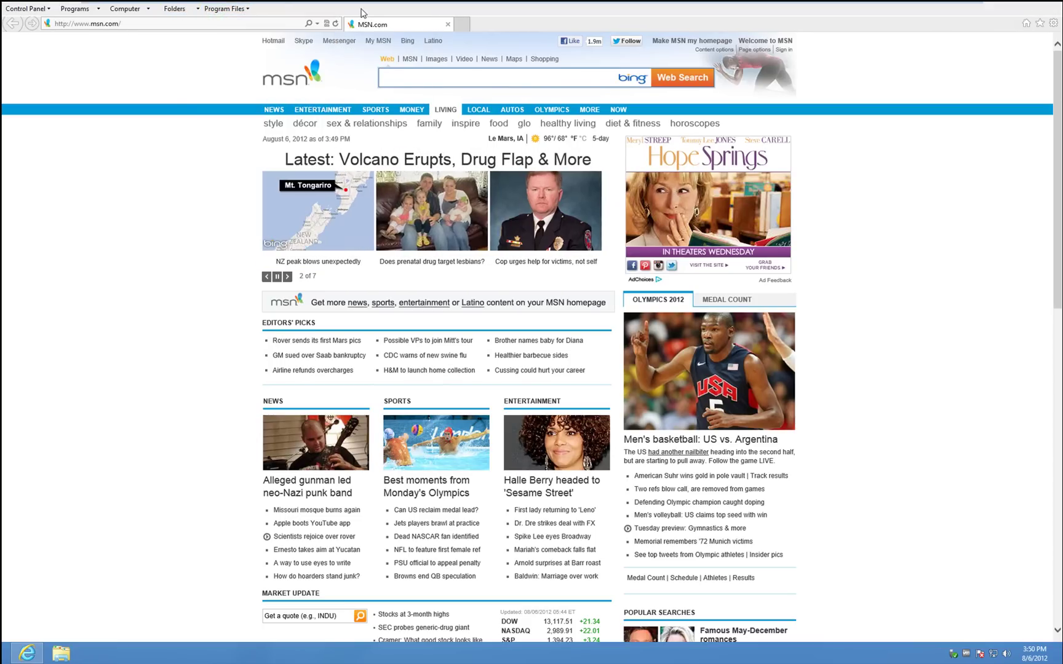
Turn off Large icons for the Program Files node, save, and close the configuration.
right_click(365, 14)
click(392, 80)
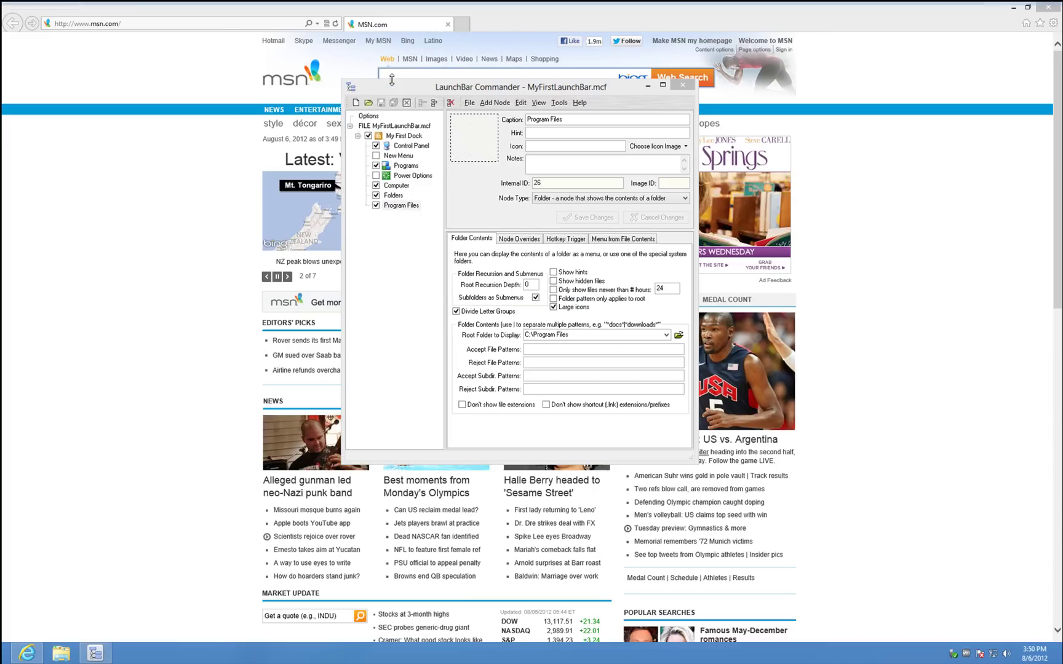
click(404, 207)
click(553, 307)
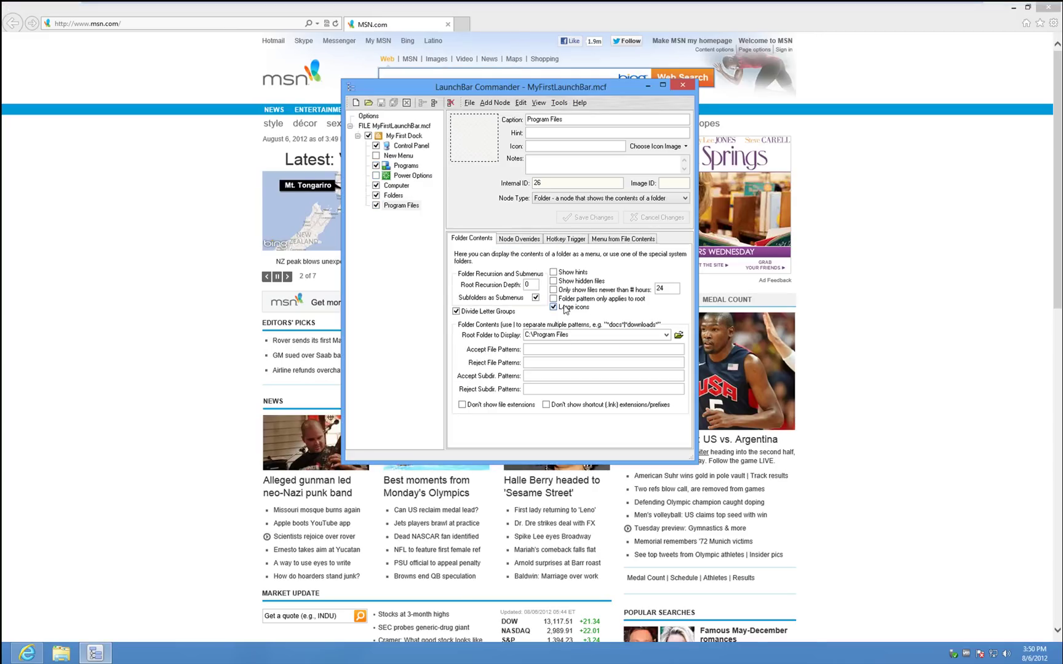
click(381, 103)
click(673, 87)
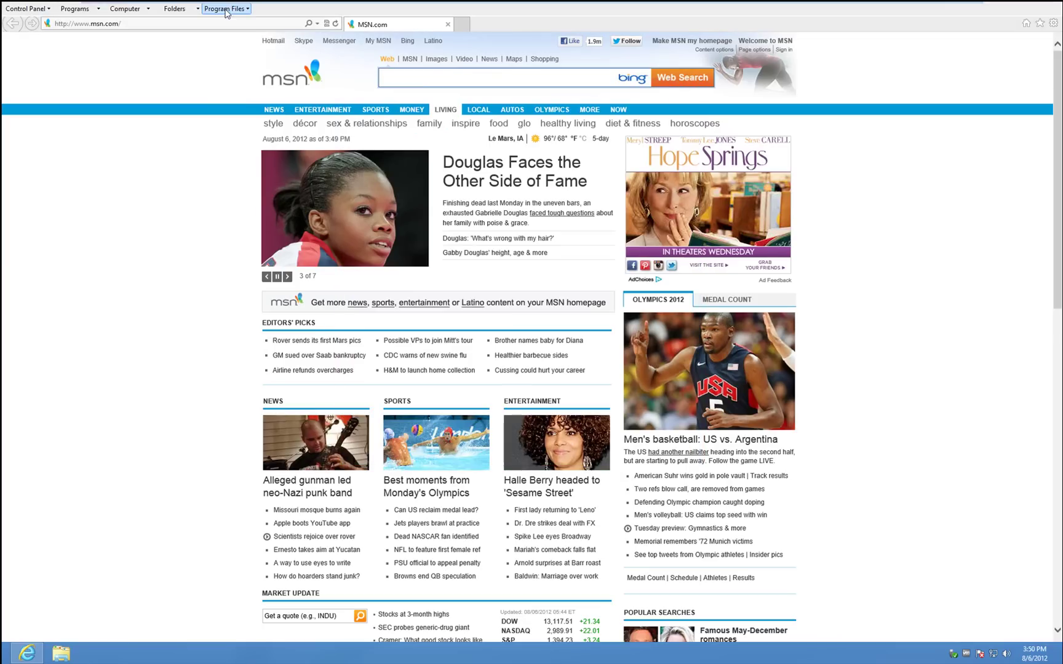
Browse the Program Files submenus such as Windows Photo Viewer, then minimize Internet Explorer.
click(225, 8)
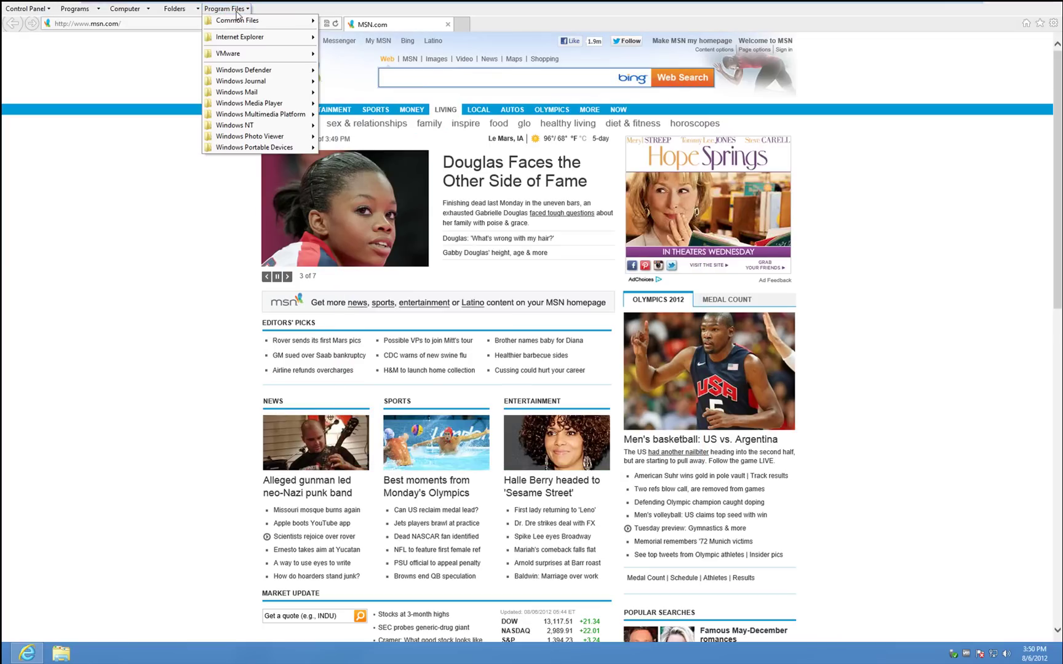
click(265, 141)
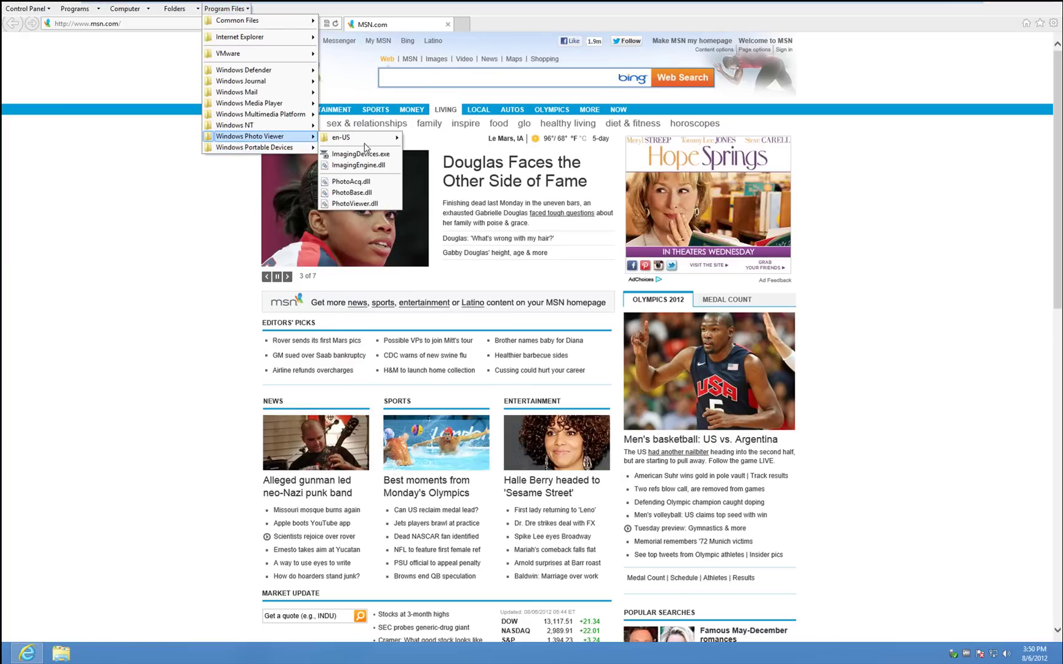
mouse_move(261, 86)
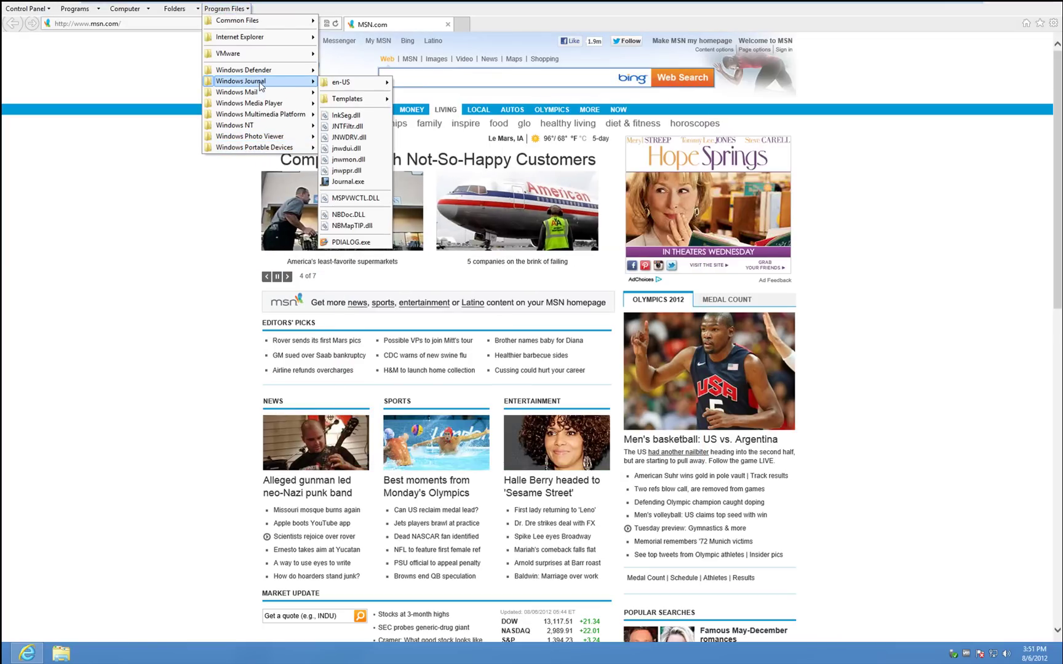
mouse_move(337, 101)
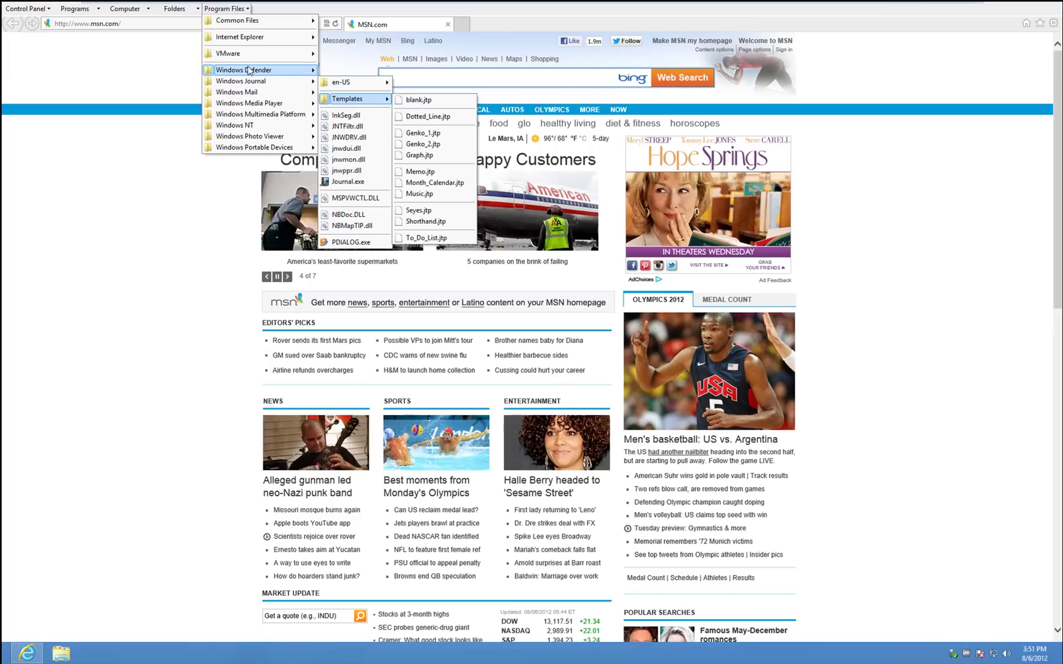
mouse_move(353, 72)
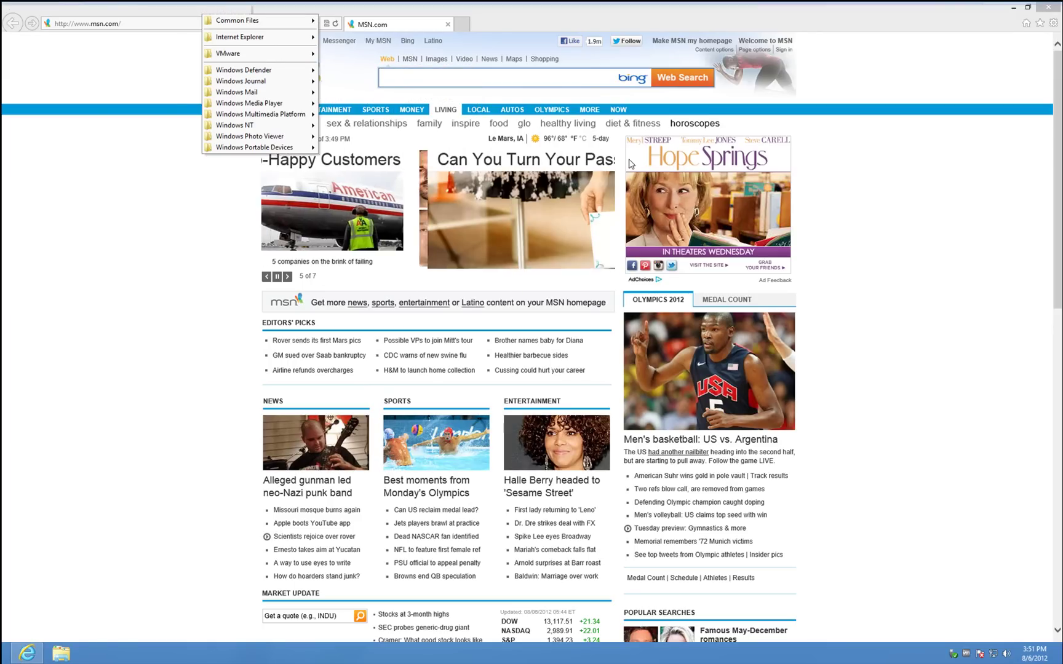
click(886, 74)
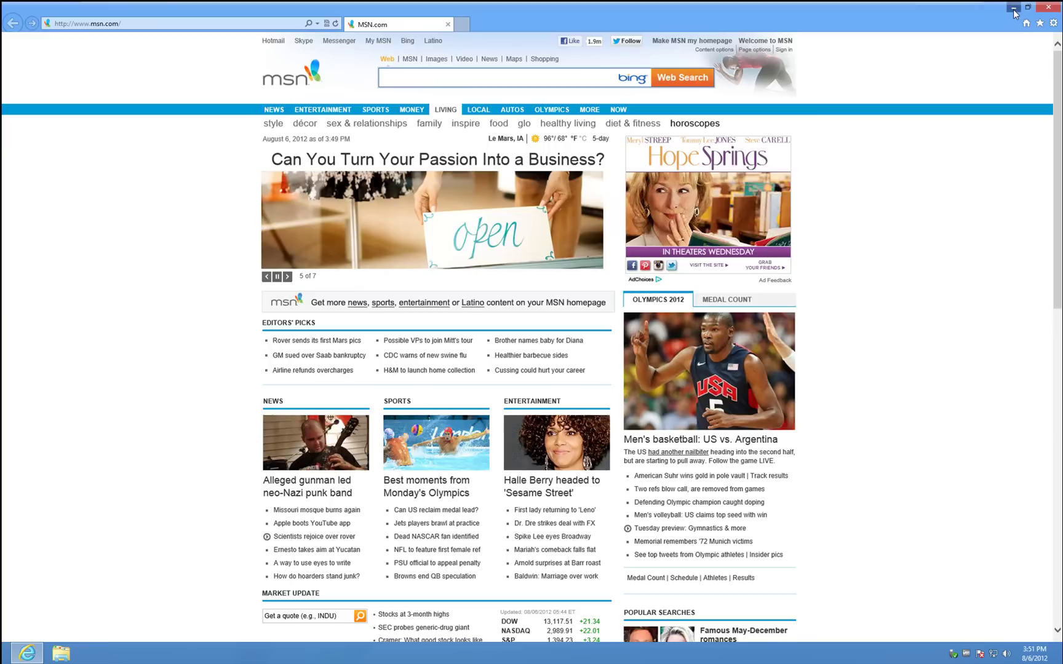
click(1013, 8)
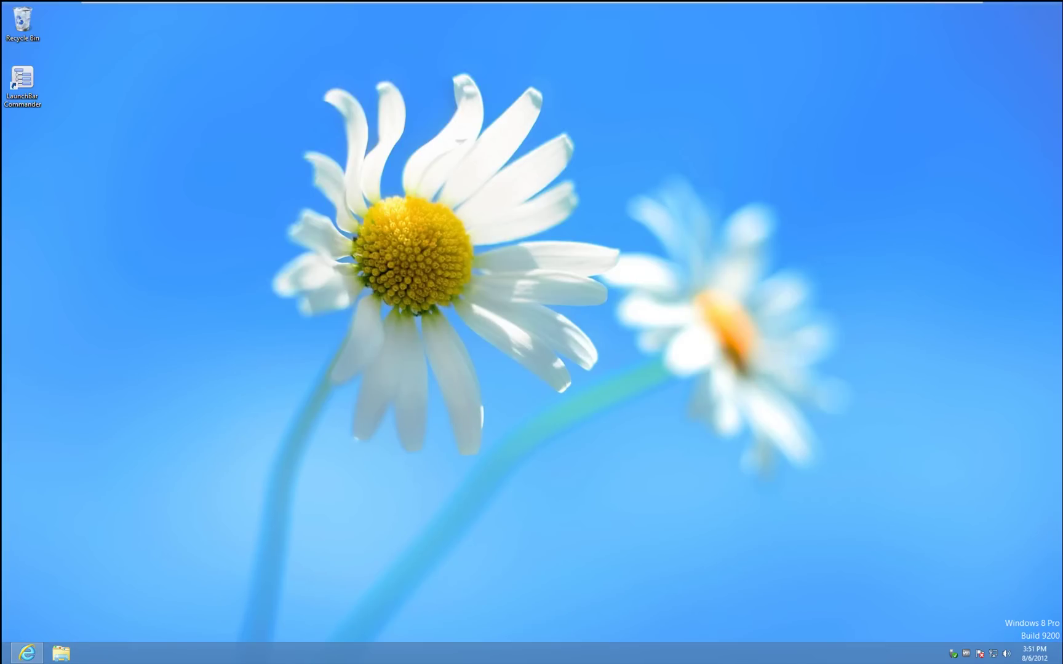